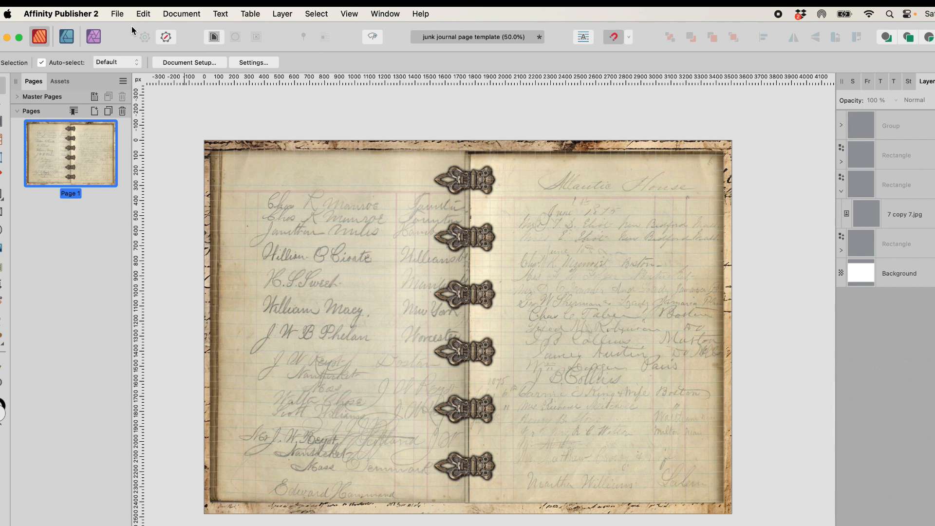
- Create a new landscape A4 document, 297 × 210 mm, with the CMYK/8 colour format
key(super+n)
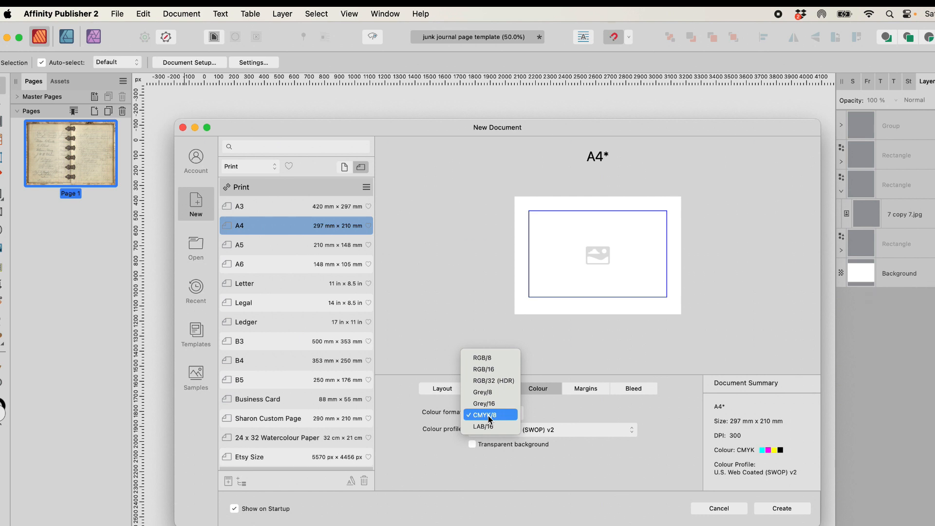
click(490, 419)
click(781, 508)
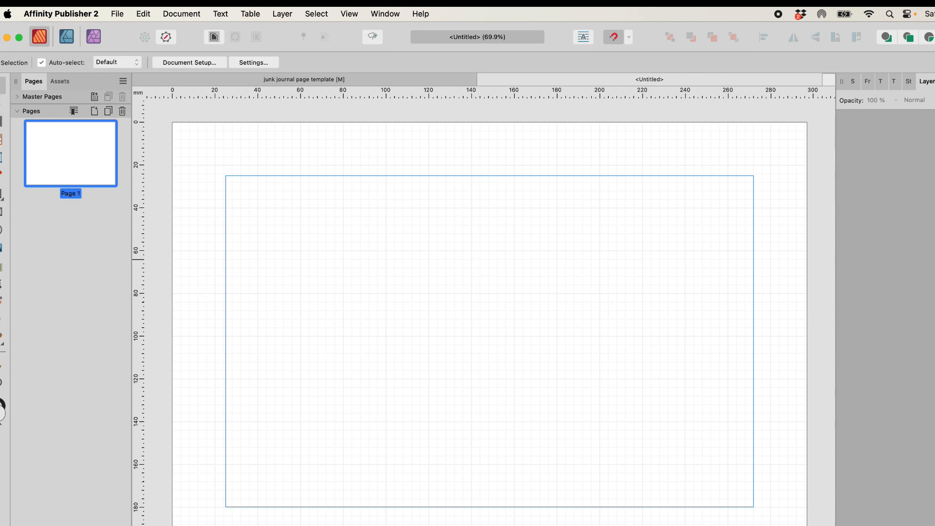
- Draw a rectangle covering the whole A4 page and remove its fill and stroke
click(3, 194)
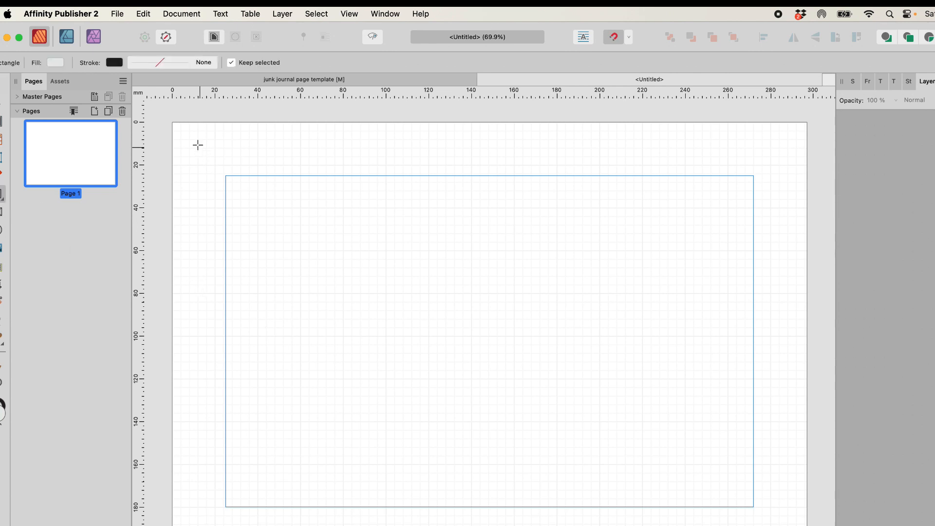
mouse_move(172, 126)
mouse_down()
mouse_move(480, 248)
mouse_move(688, 432)
mouse_move(682, 473)
mouse_move(709, 501)
mouse_move(808, 525)
mouse_up()
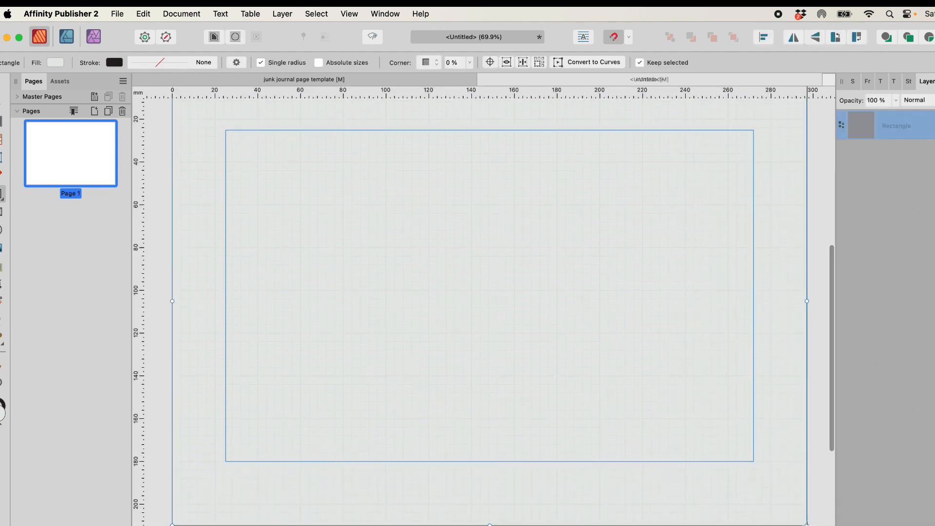
click(856, 83)
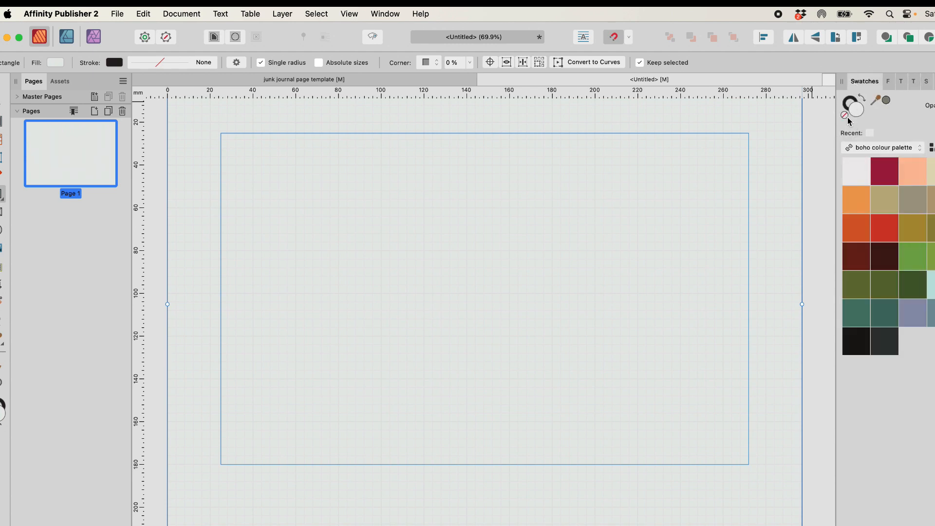
click(844, 116)
click(846, 104)
click(844, 115)
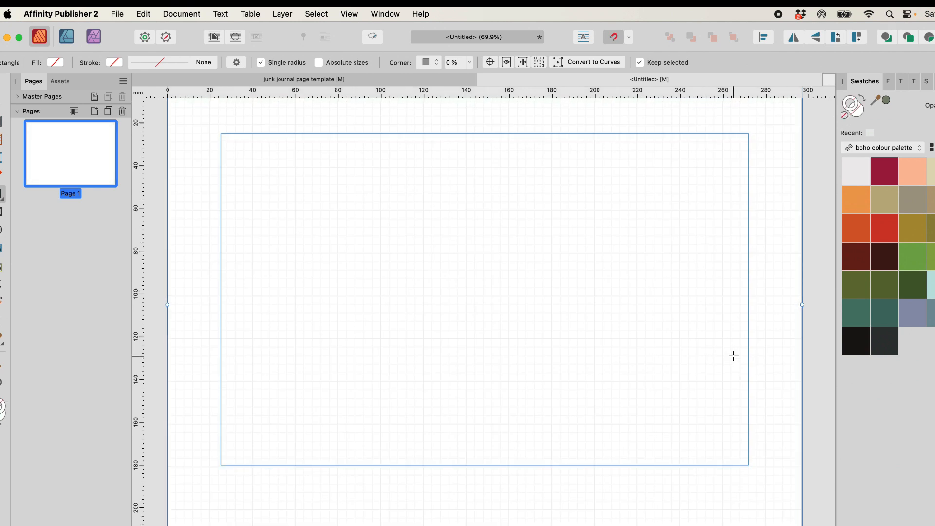
scroll(732, 355, up, 3)
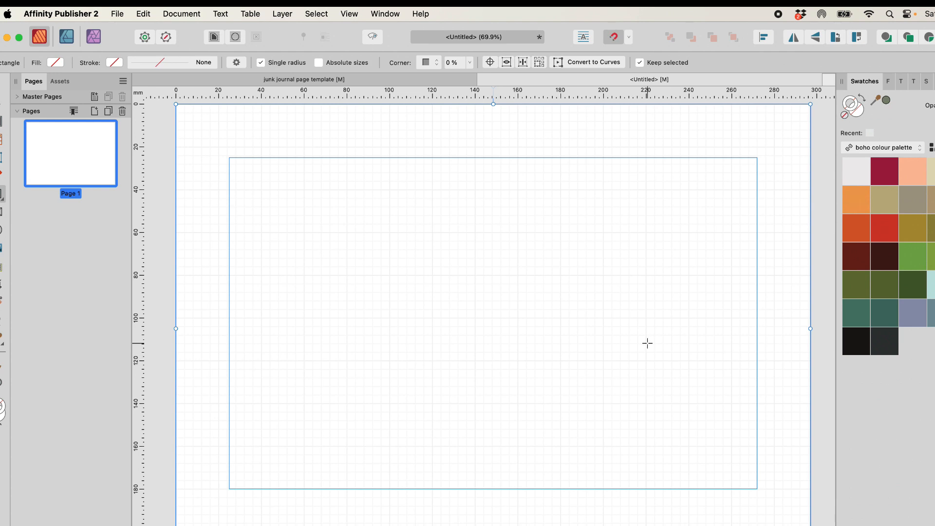
key(super+minus)
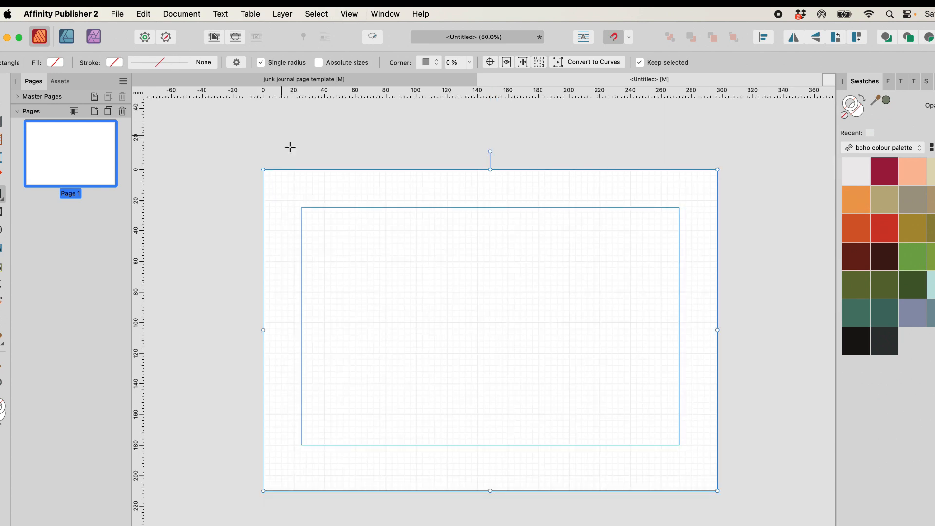
click(221, 169)
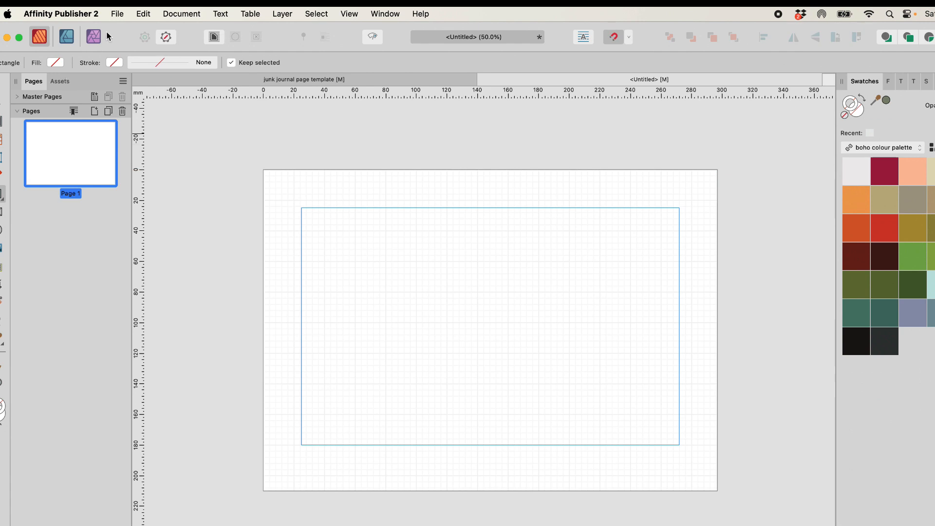
- Place the antique notebook handwriting image on the page and position it so that it covers the full page area
click(118, 15)
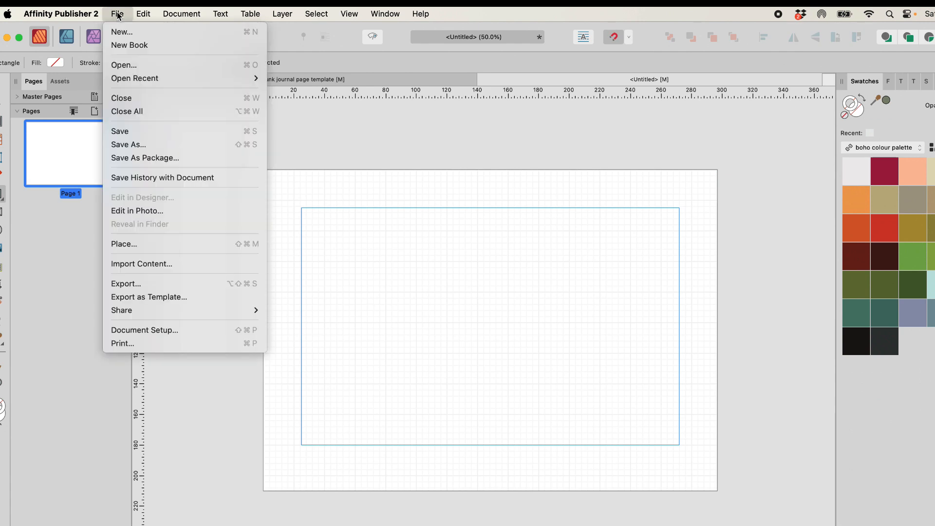
click(139, 246)
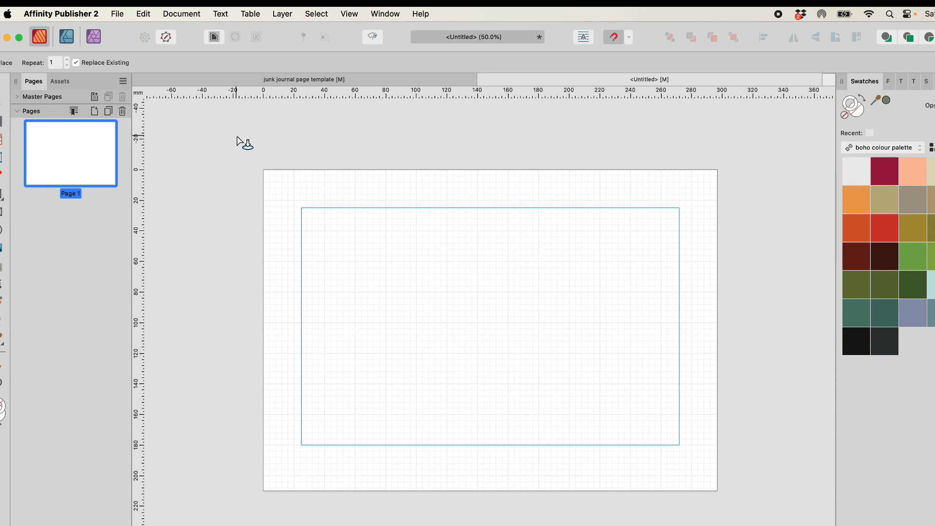
drag(237, 136, 730, 521)
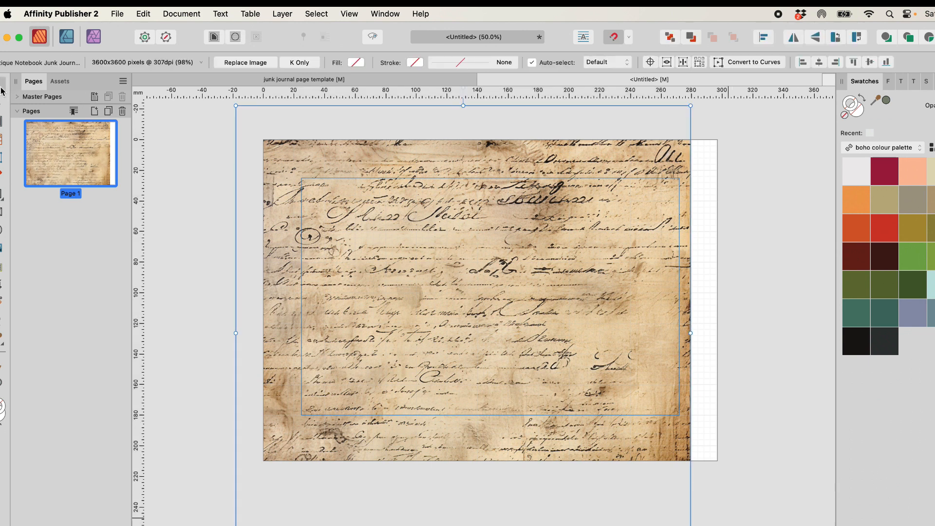
drag(428, 287, 455, 315)
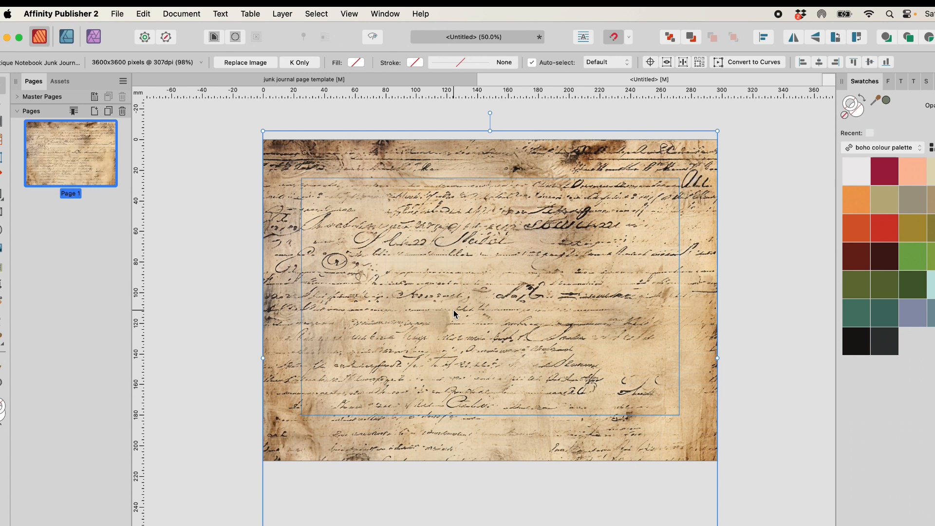
- Cut the handwriting image and paste it inside the empty full-page rectangle
key(BackSpace)
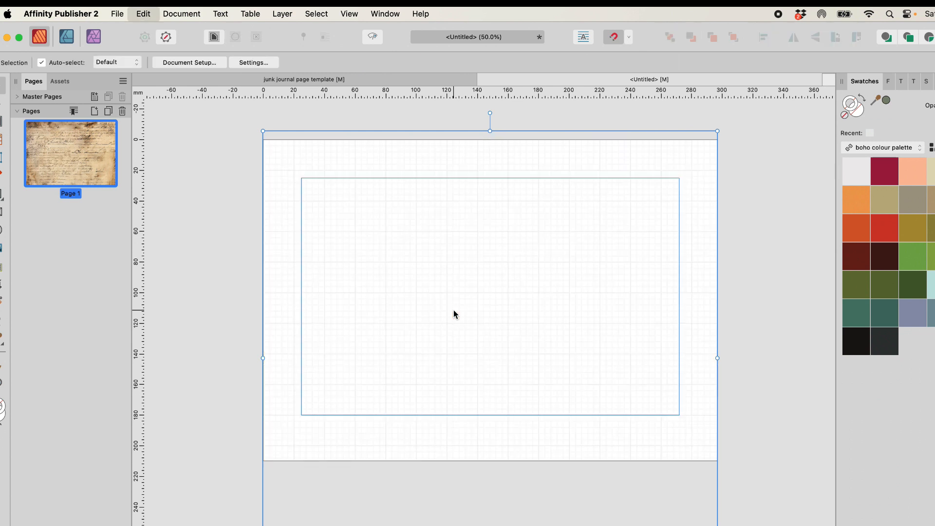
click(488, 462)
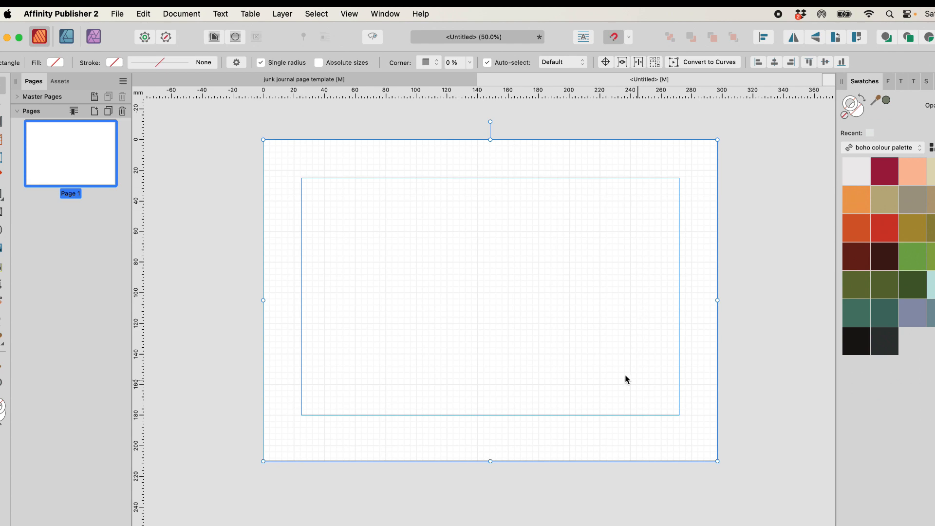
click(144, 14)
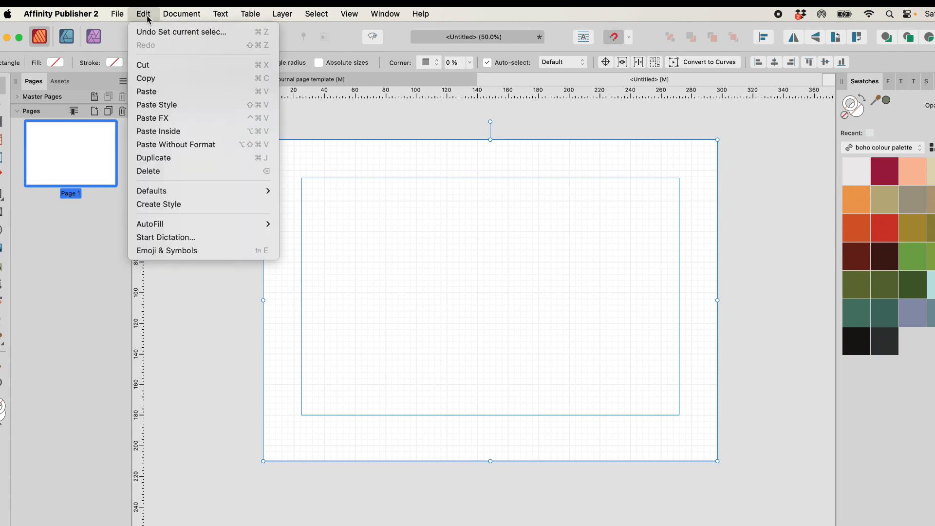
click(182, 132)
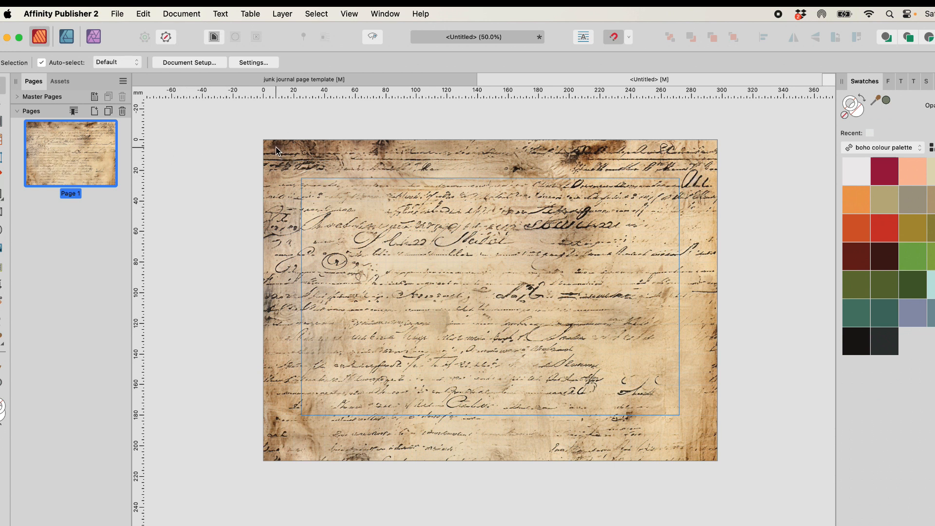
- Draw a rectangle about 150 × 193 mm over the page's left half and fill it with the off-white boho colour palette swatch
click(346, 81)
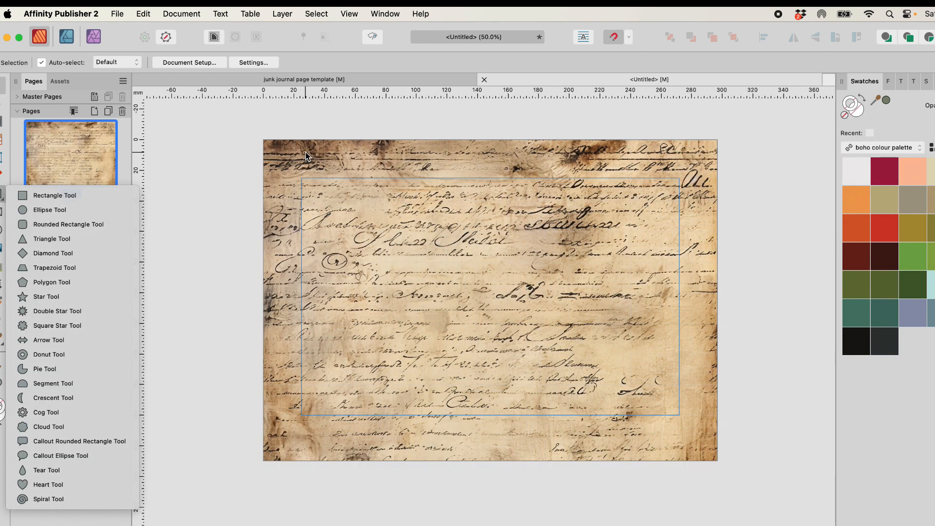
click(276, 154)
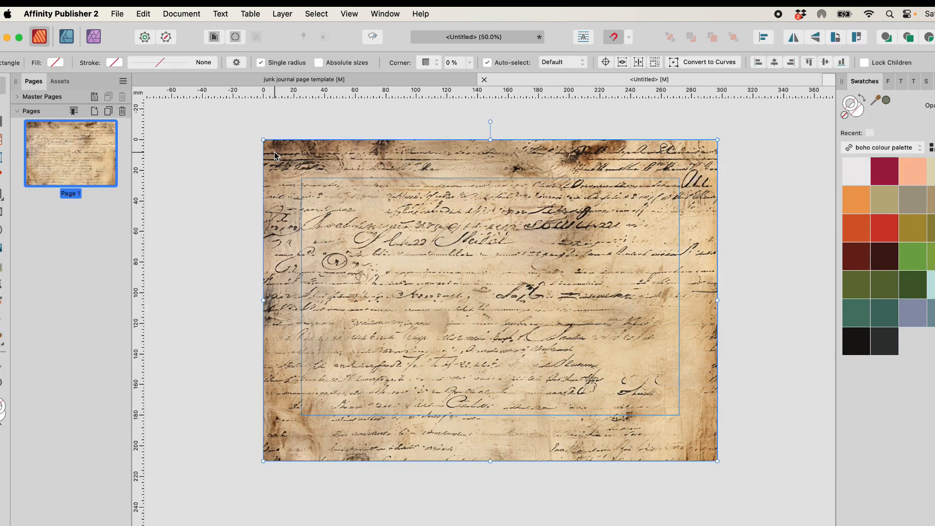
click(2, 195)
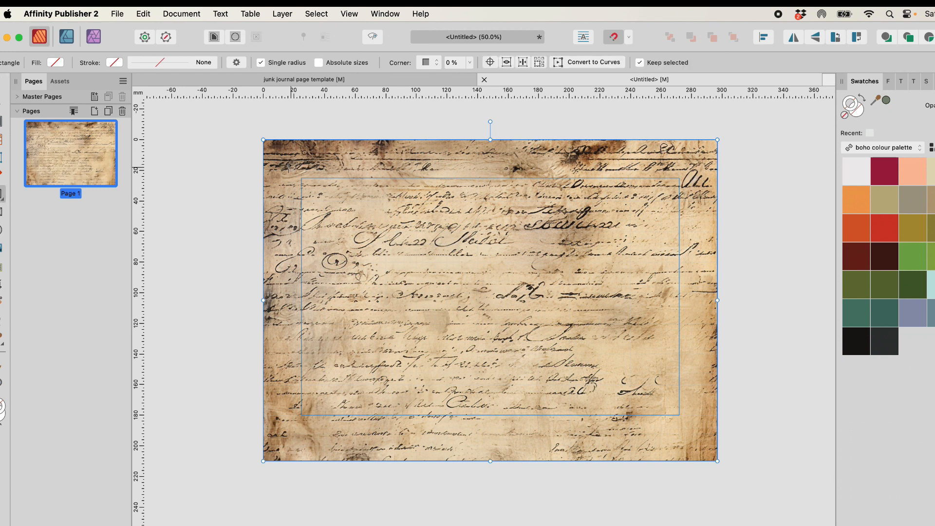
drag(273, 151, 502, 446)
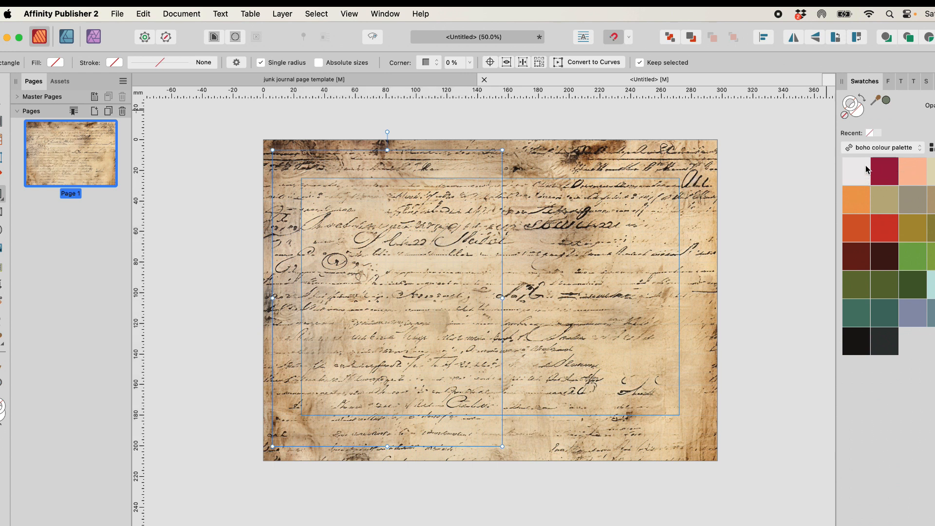
click(860, 111)
click(862, 173)
- Align the off-white rectangle's right edge with the page's vertical centre and narrow it from its left edge to about 140 mm
click(3, 86)
mouse_move(399, 282)
mouse_down()
mouse_move(387, 283)
mouse_move(417, 285)
mouse_move(390, 291)
mouse_move(398, 287)
mouse_up()
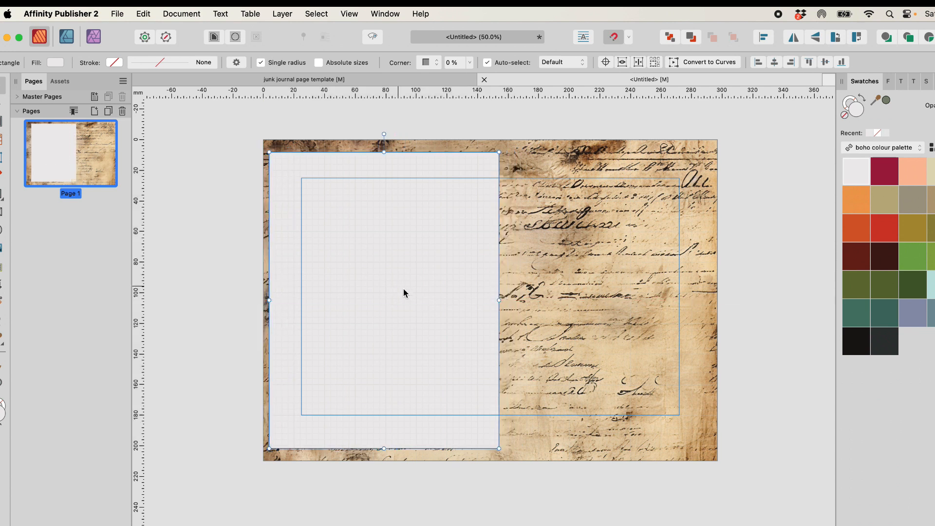
click(537, 425)
drag(453, 403, 444, 404)
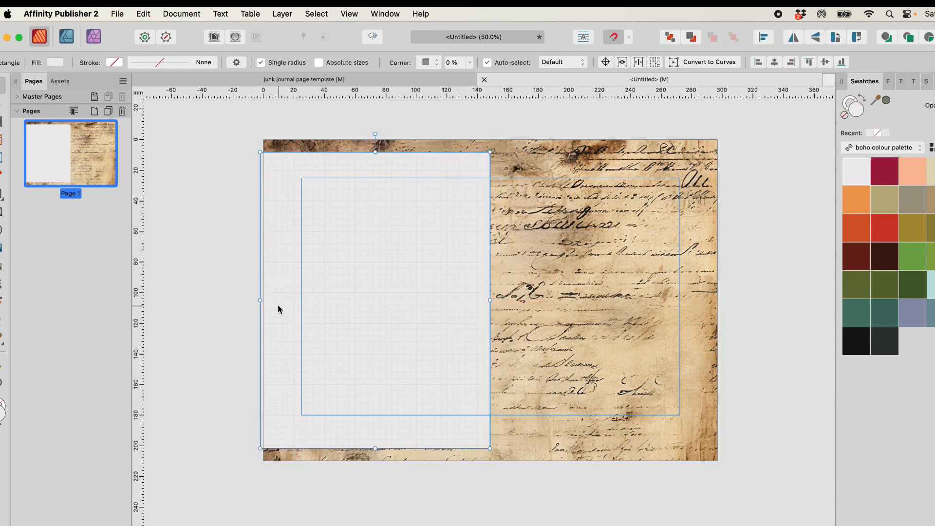
drag(261, 300, 277, 305)
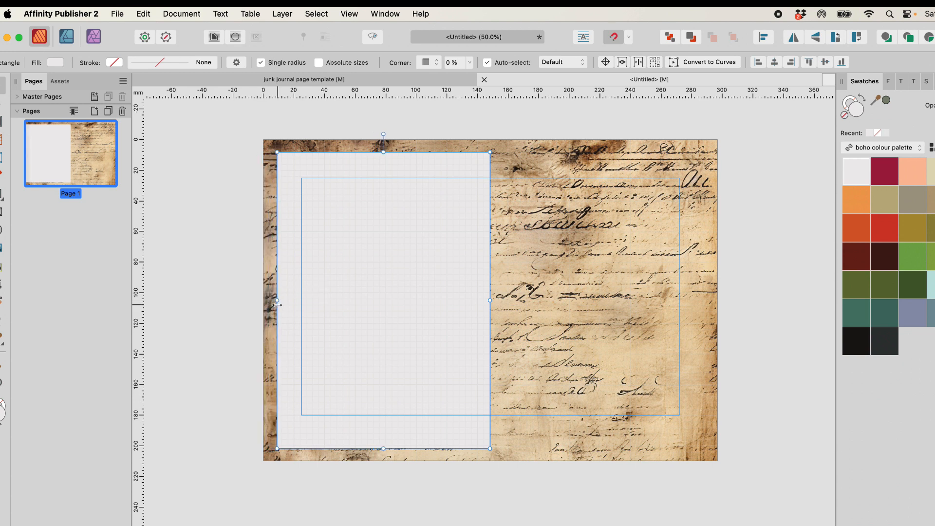
- Move the off-white rectangle and extend it to about 200 mm high, leaving about 5 mm of background above, below and beside it
mouse_move(341, 317)
mouse_down()
mouse_move(352, 315)
mouse_move(338, 317)
mouse_up()
drag(334, 317, 335, 316)
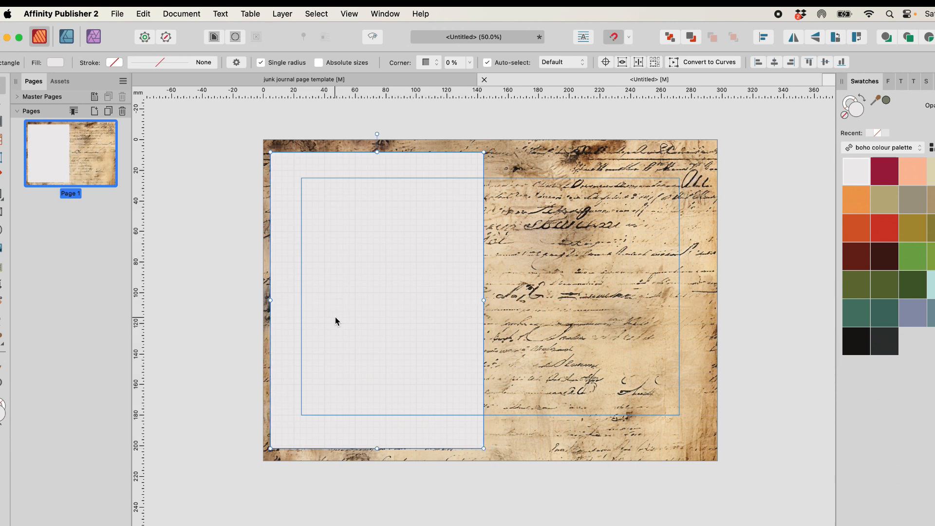
drag(337, 313, 336, 307)
drag(376, 444, 380, 455)
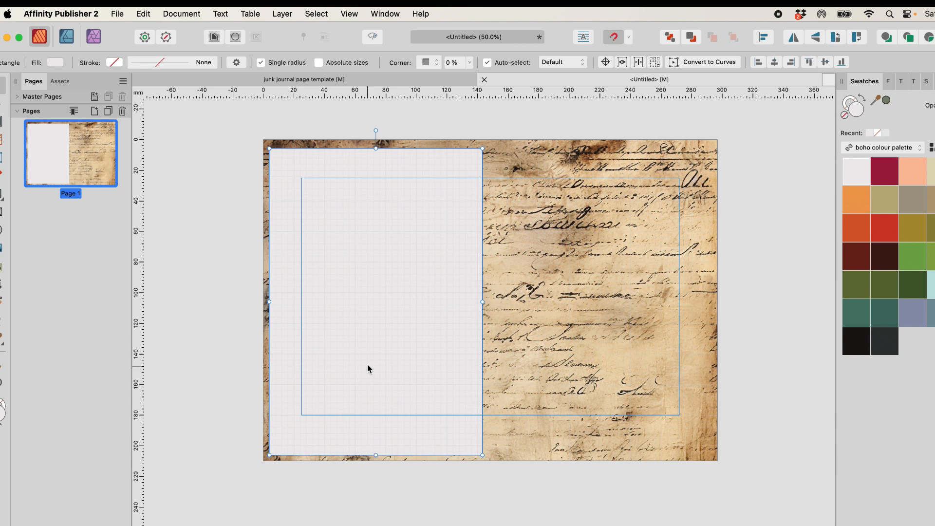
drag(364, 343, 366, 343)
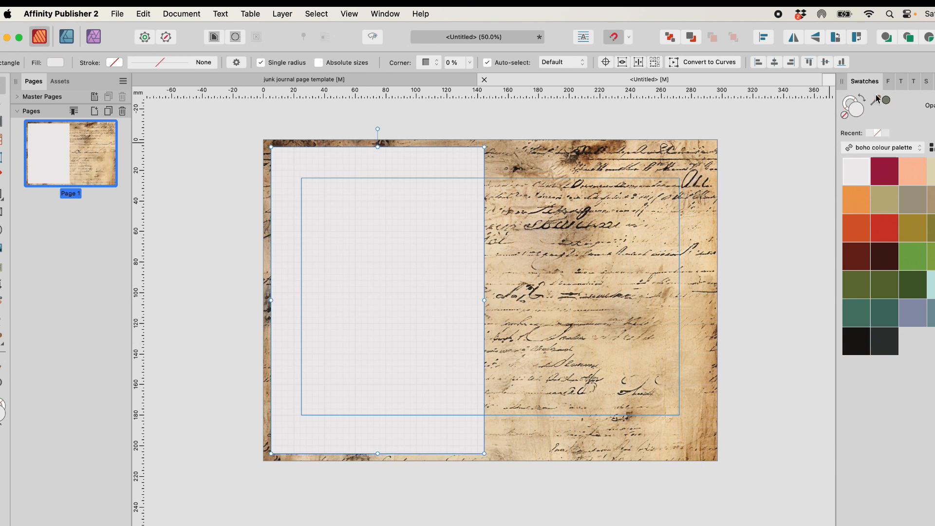
- Add an inner shadow layer effect to the off-white rectangle with a 25.4 px radius, 63% intensity and 0° angle
click(933, 81)
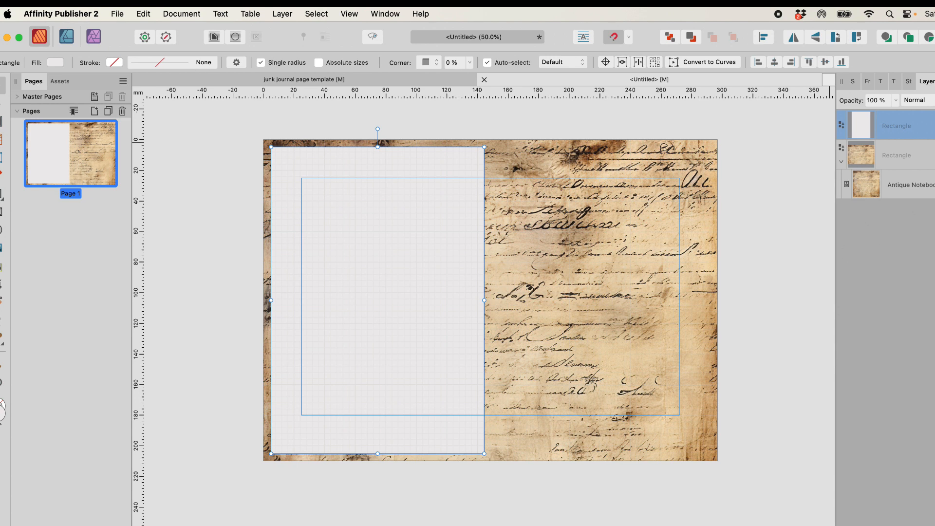
click(868, 512)
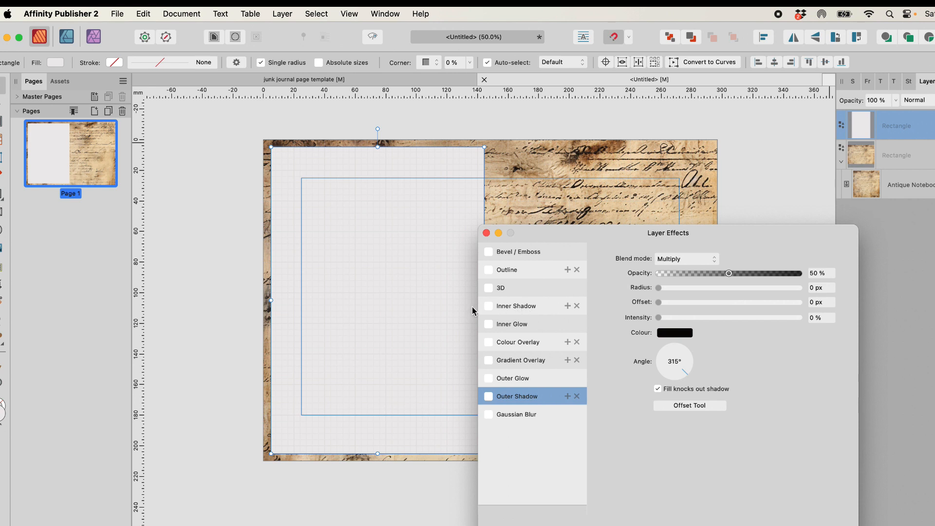
click(536, 307)
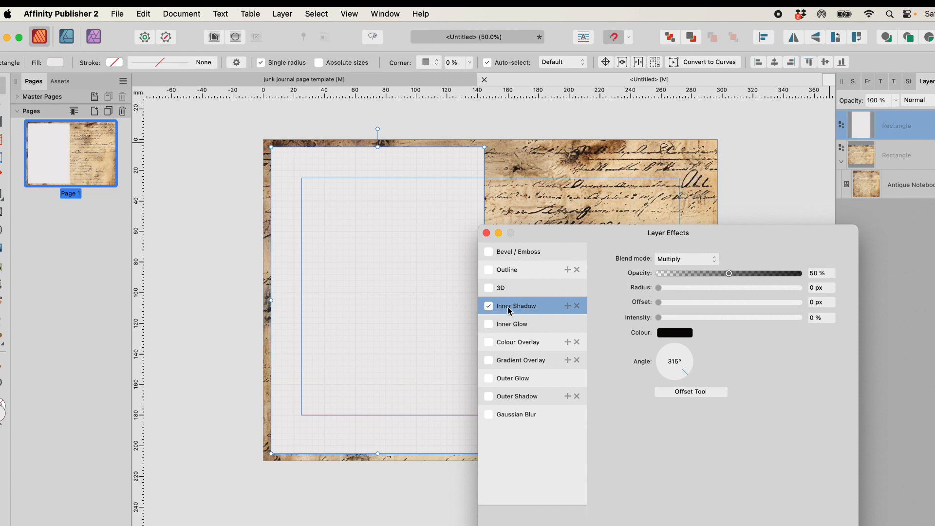
drag(659, 288, 750, 300)
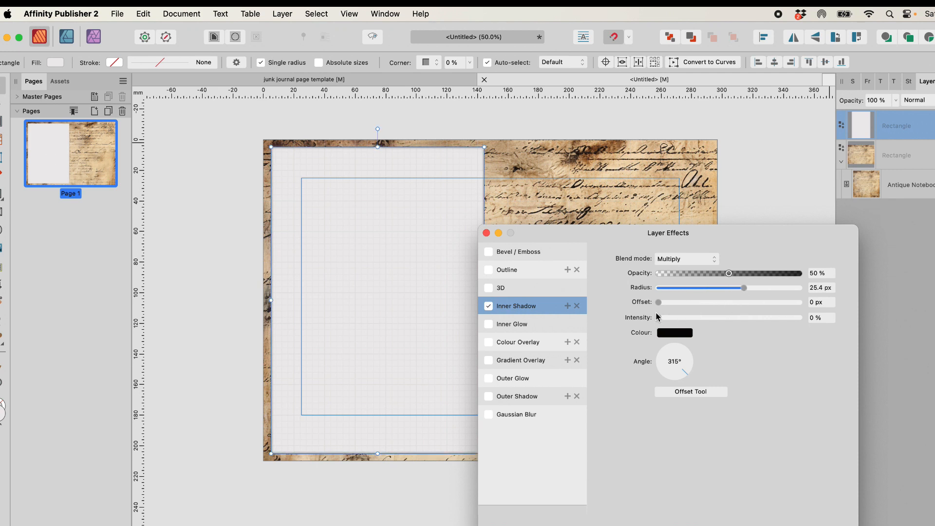
drag(659, 317, 748, 326)
click(691, 363)
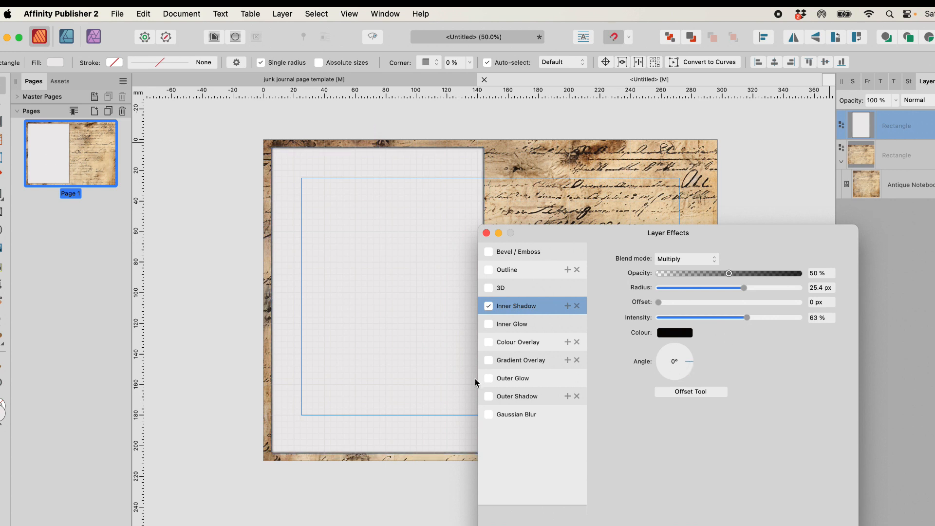
- Increase the off-white rectangle's inner shadow radius to 60.2 px and colour the shadow with the rightmost orange-brown Vintage Photo swatch
drag(580, 236, 595, 175)
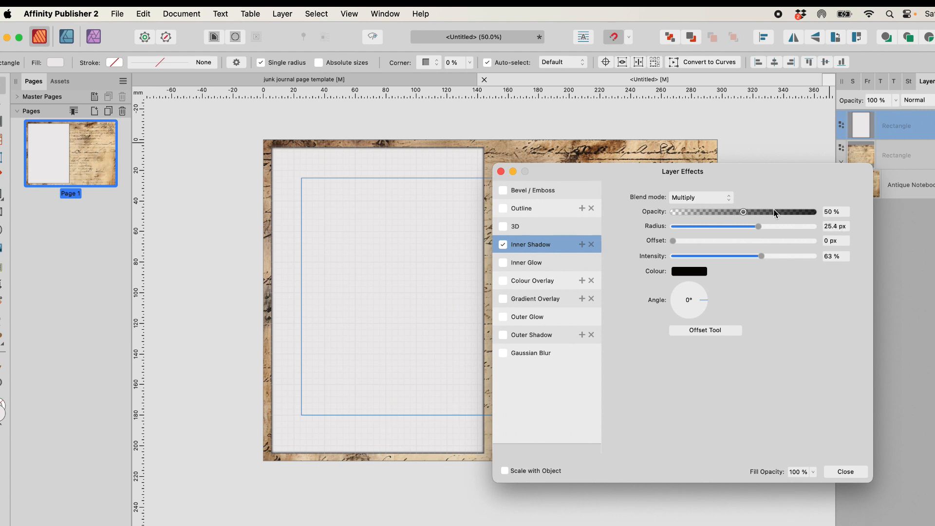
drag(758, 230, 801, 239)
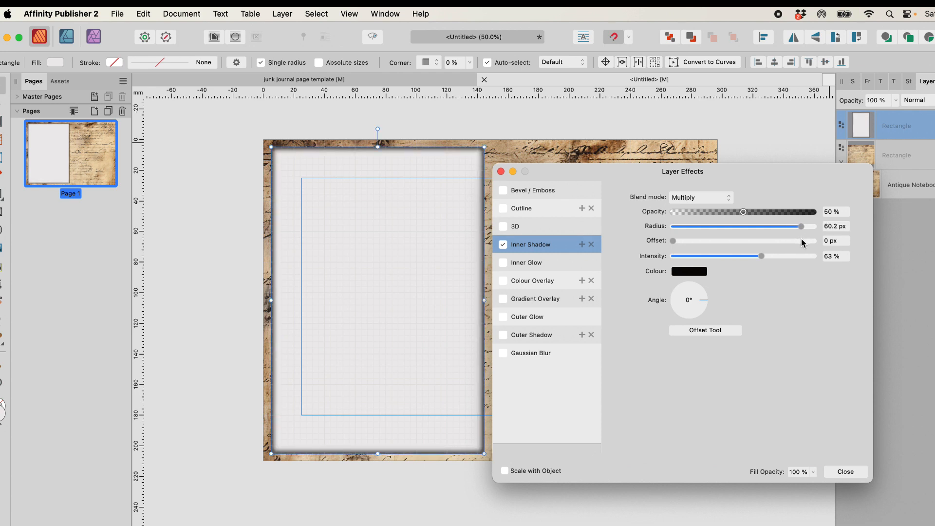
click(693, 271)
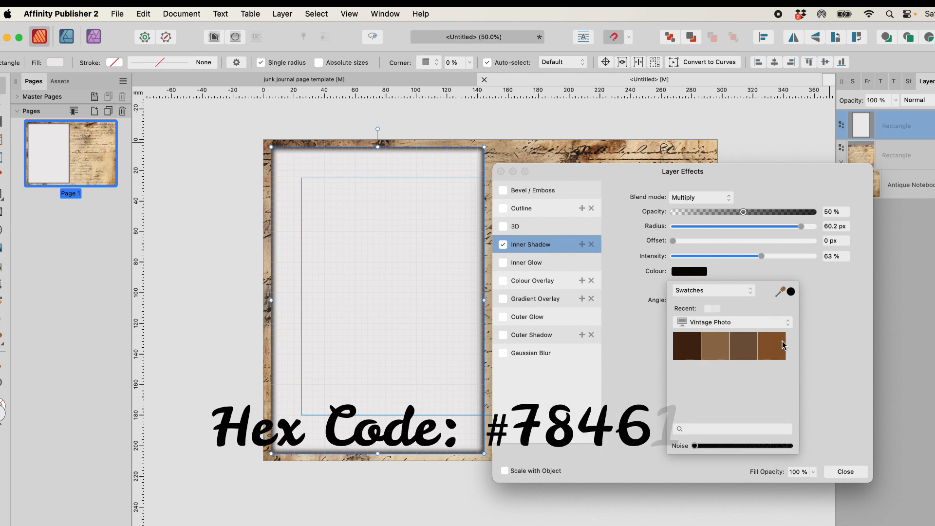
click(778, 345)
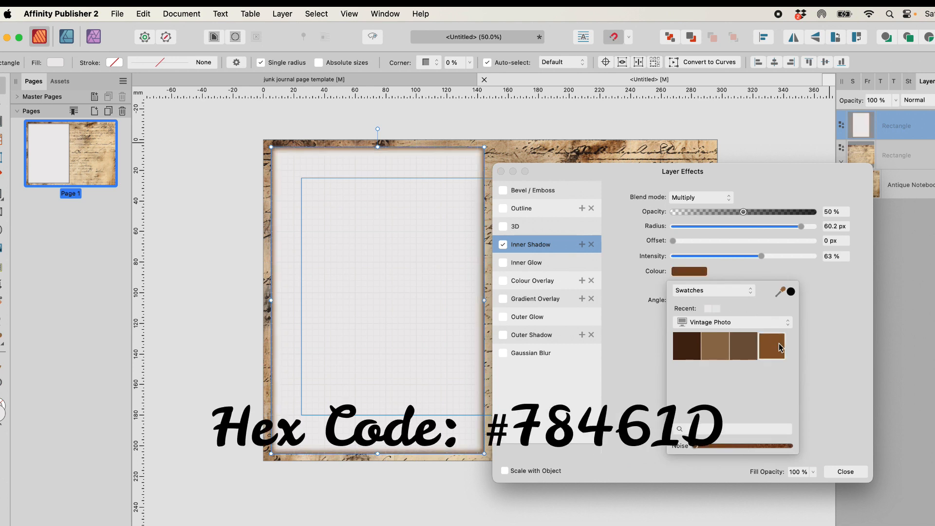
click(861, 479)
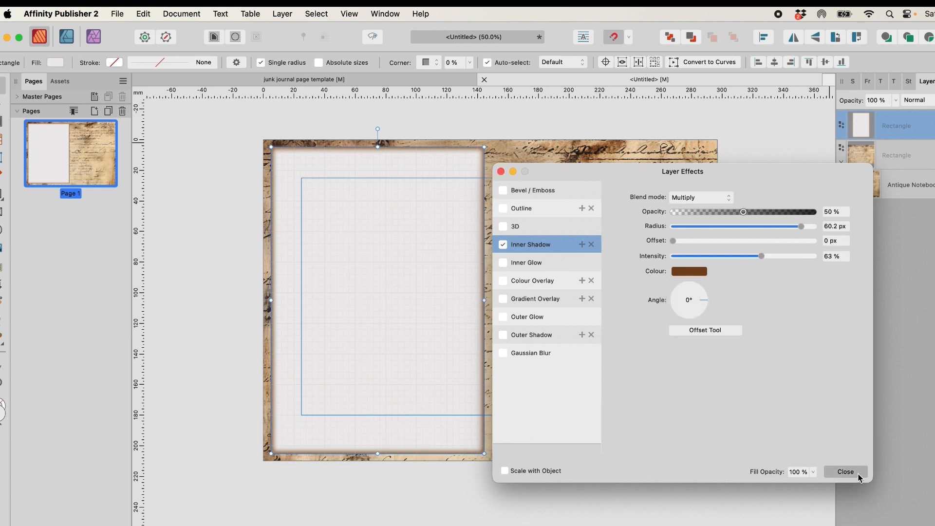
click(860, 476)
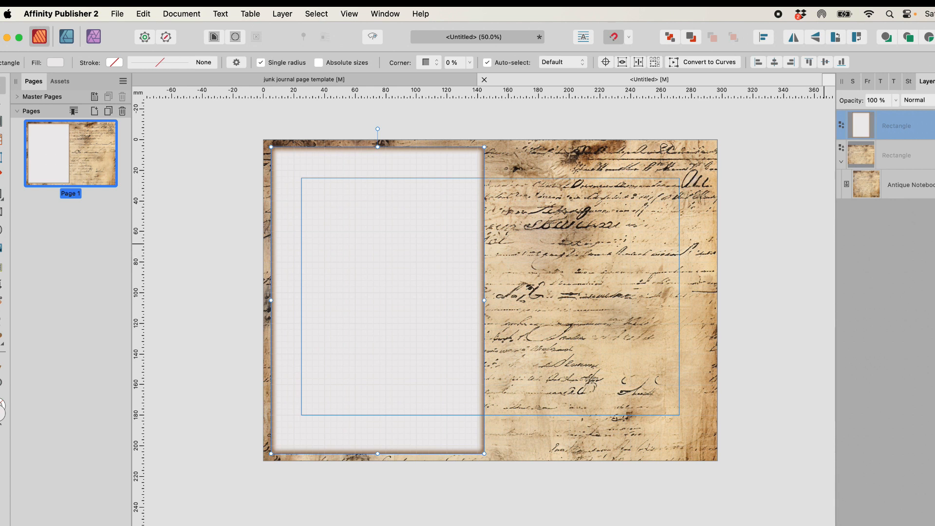
- Strengthen the off-white rectangle's inner shadow to an 82.2 px radius and 71% intensity
drag(760, 177, 789, 172)
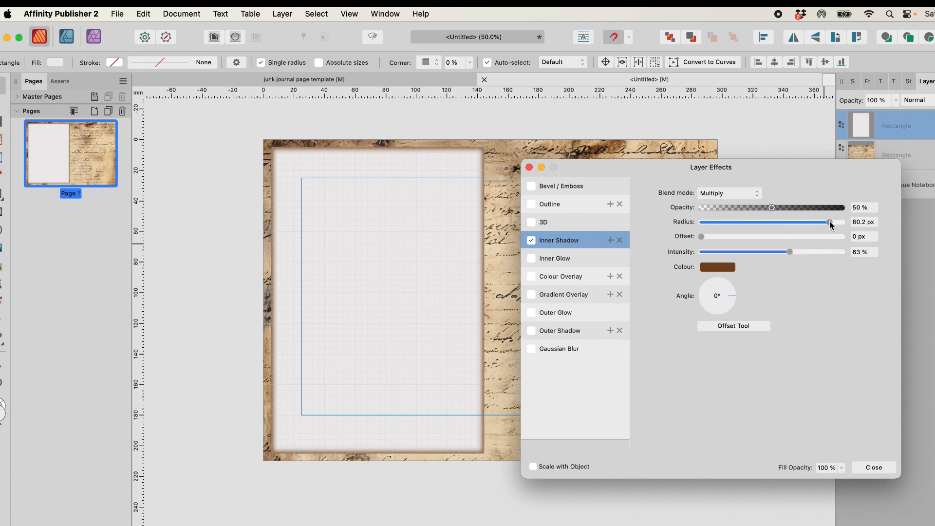
drag(789, 252, 800, 252)
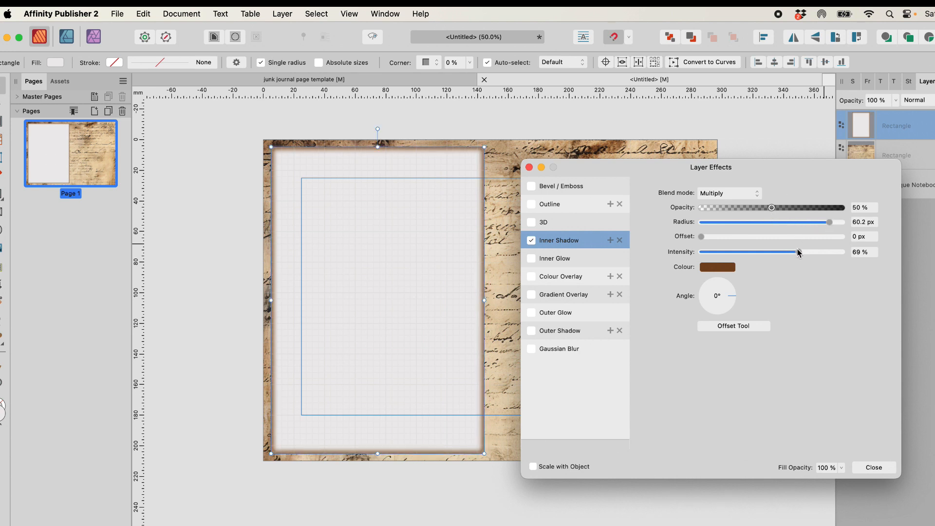
drag(832, 225, 840, 224)
drag(798, 252, 804, 251)
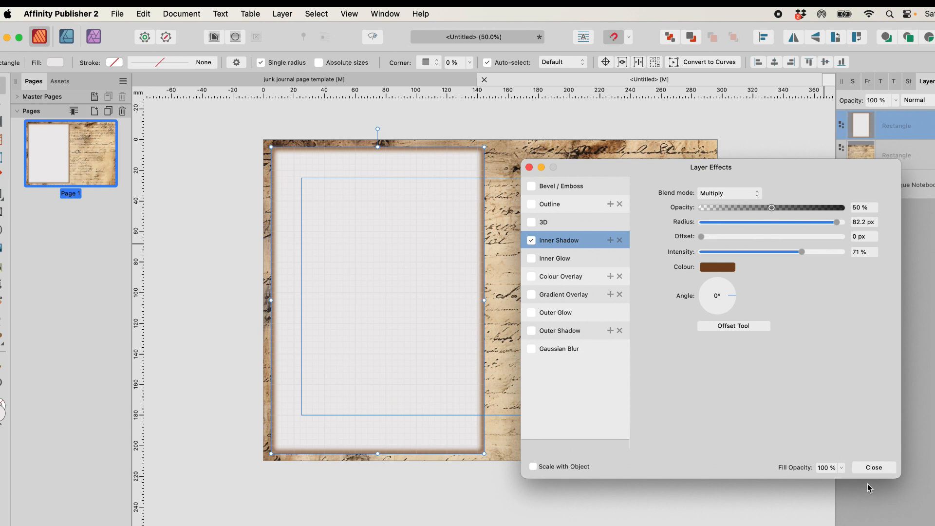
click(874, 468)
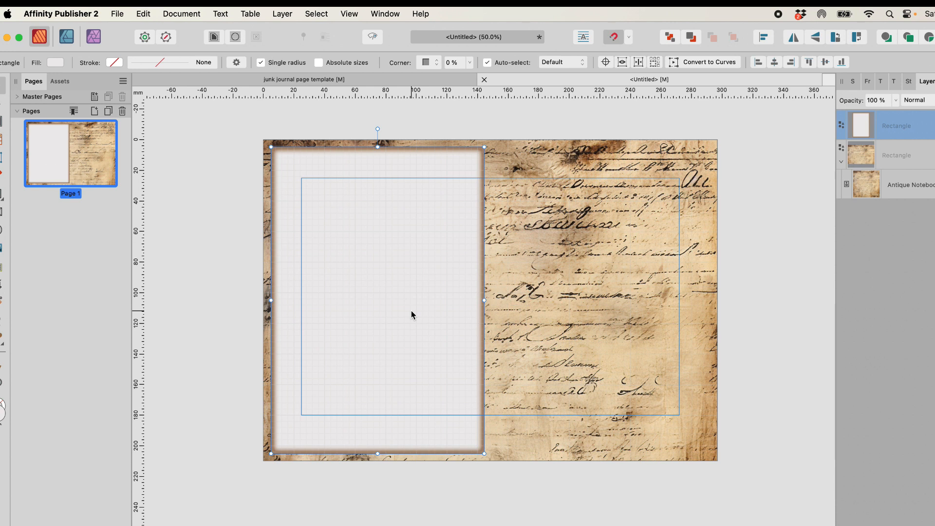
- Duplicate the shadowed rectangle and place the copy level with the original on the page's right half, its left edge at the page's vertical centre
key(super+j)
drag(412, 315, 617, 305)
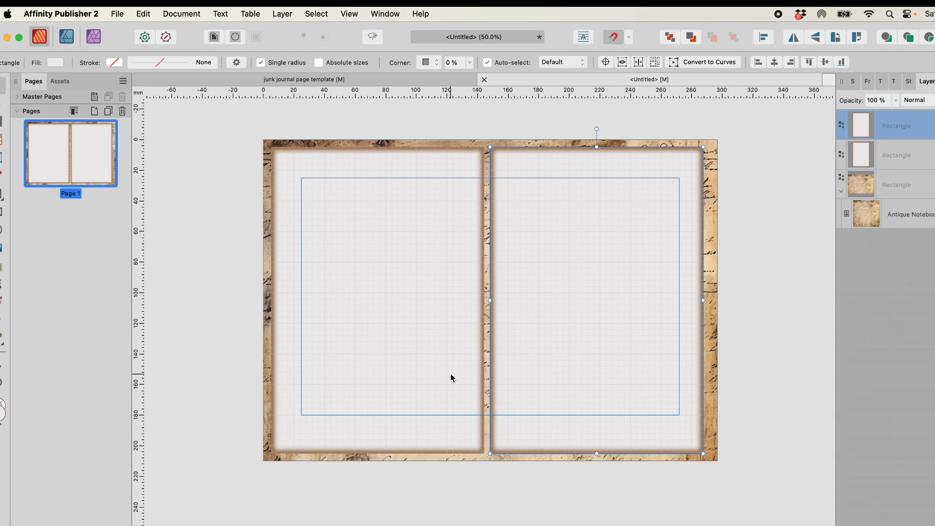
click(200, 211)
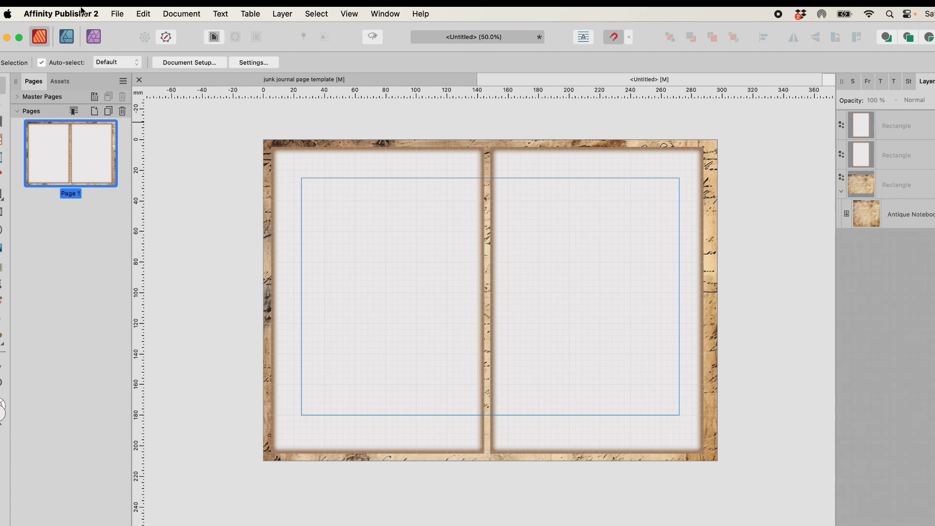
- Place the image 7 copy 7.jpg from Downloads, then enlarge and shift it slightly so it covers the whole page
click(119, 15)
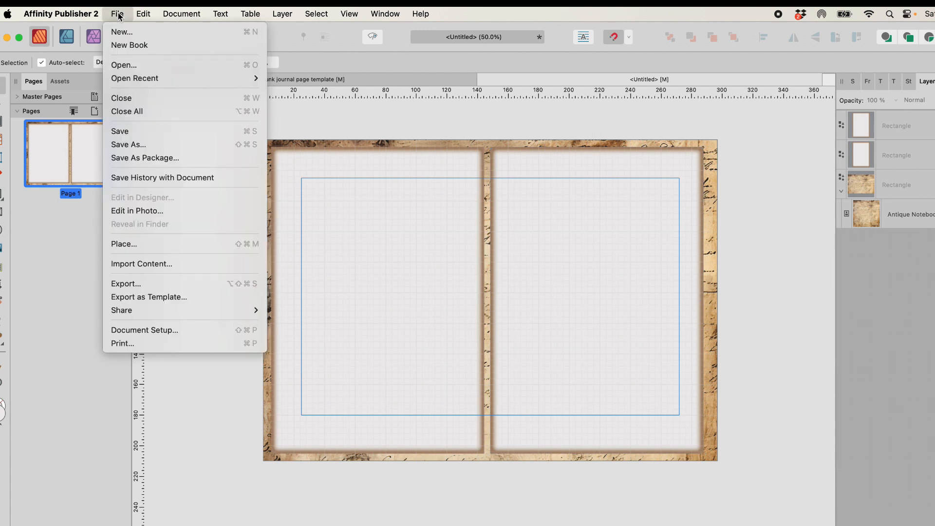
click(150, 244)
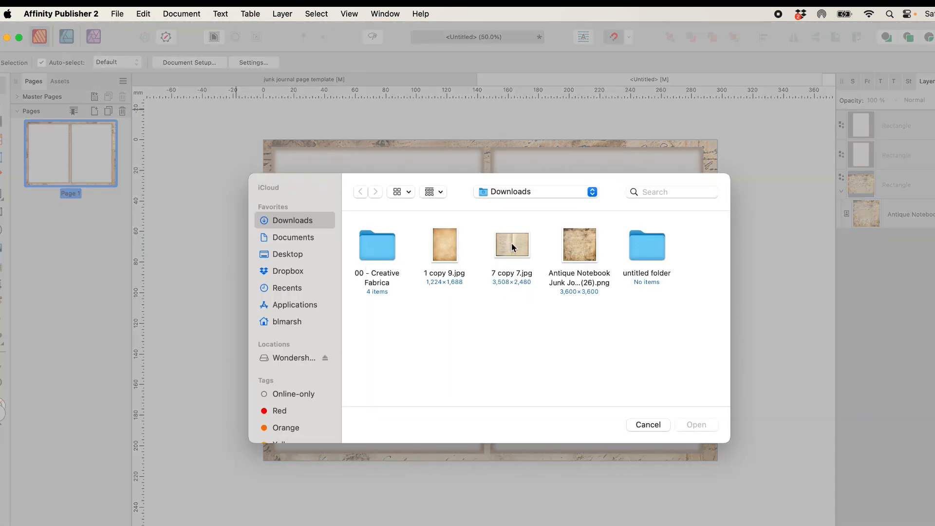
click(513, 246)
click(711, 425)
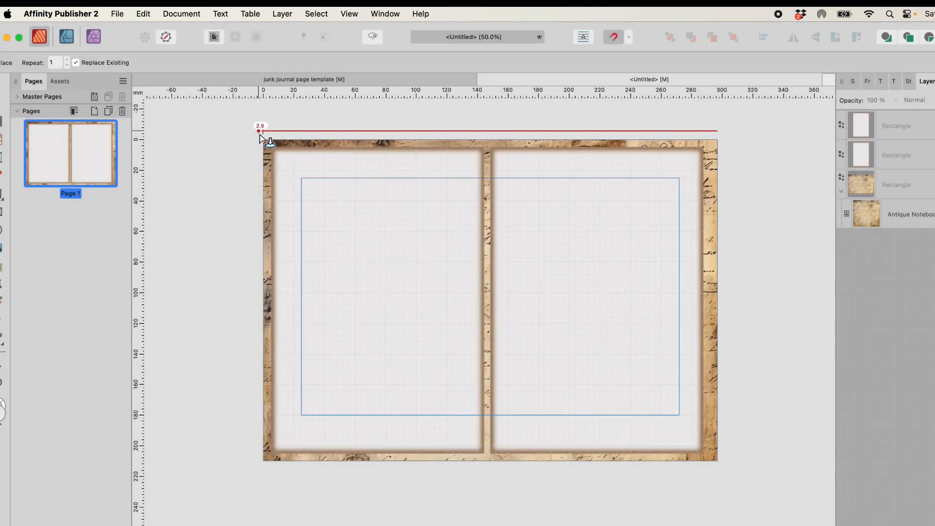
drag(263, 138, 714, 485)
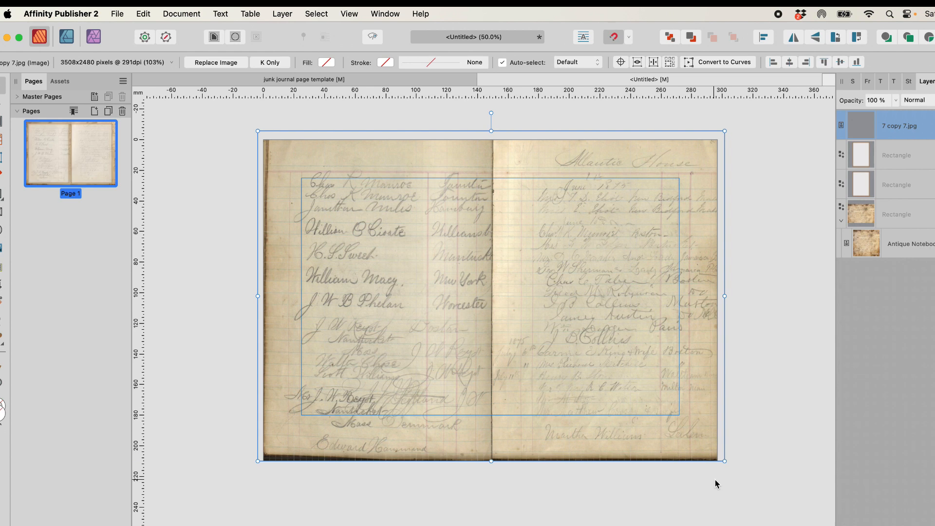
drag(258, 460, 254, 464)
drag(350, 292, 349, 296)
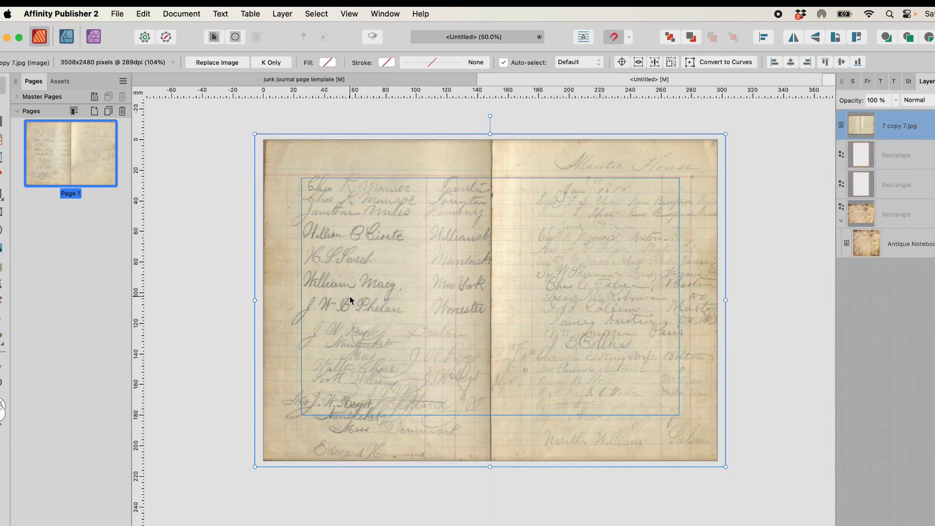
- Cut the placed notebook image and paste it inside the left page rectangle
key(Delete)
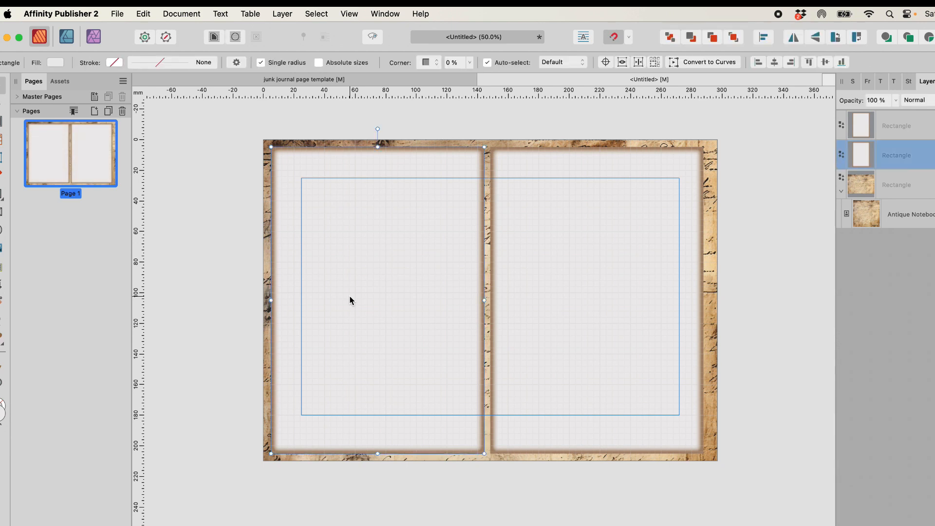
click(144, 14)
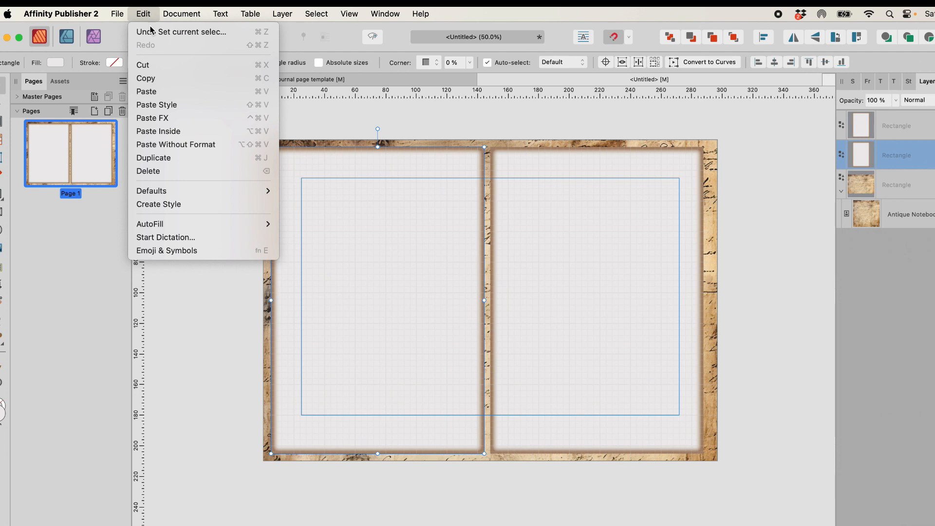
click(199, 139)
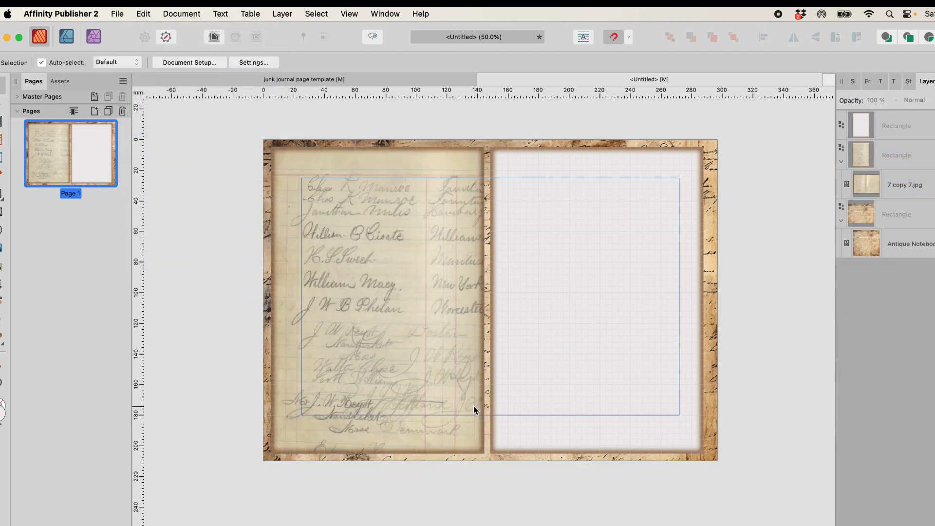
- Paste the notebook image inside the right page rectangle as well and collapse the layers of both page rectangles
click(603, 391)
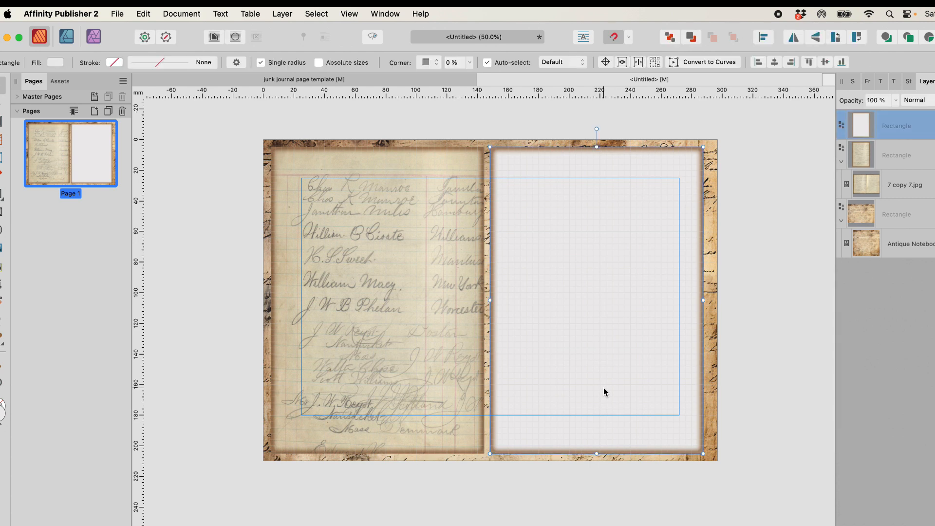
click(144, 14)
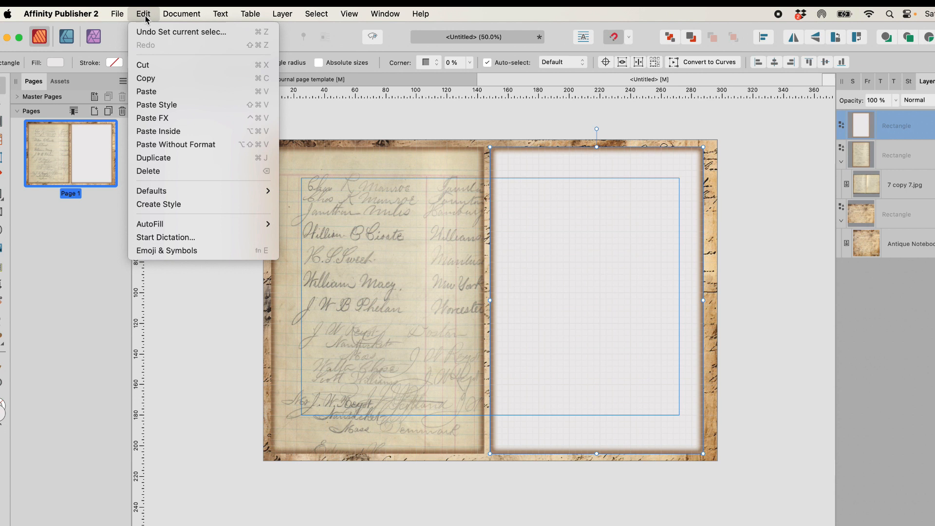
click(177, 132)
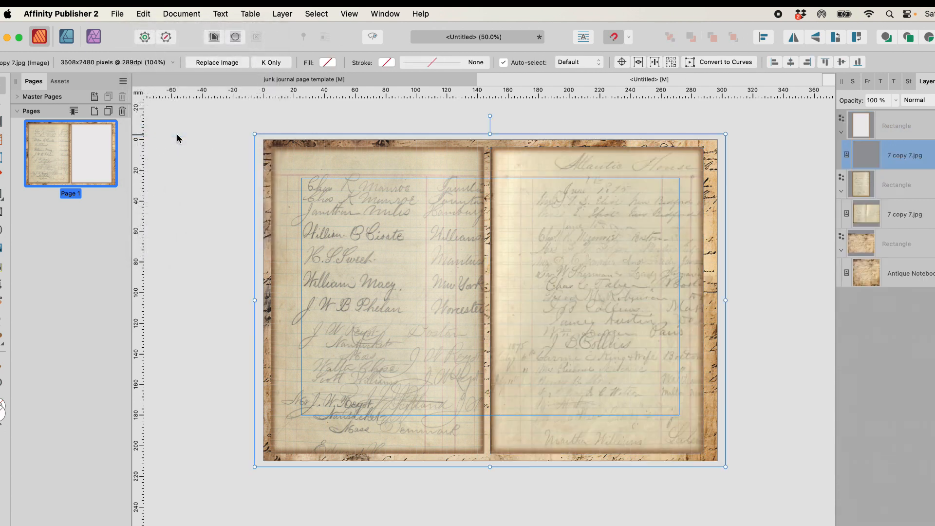
click(504, 519)
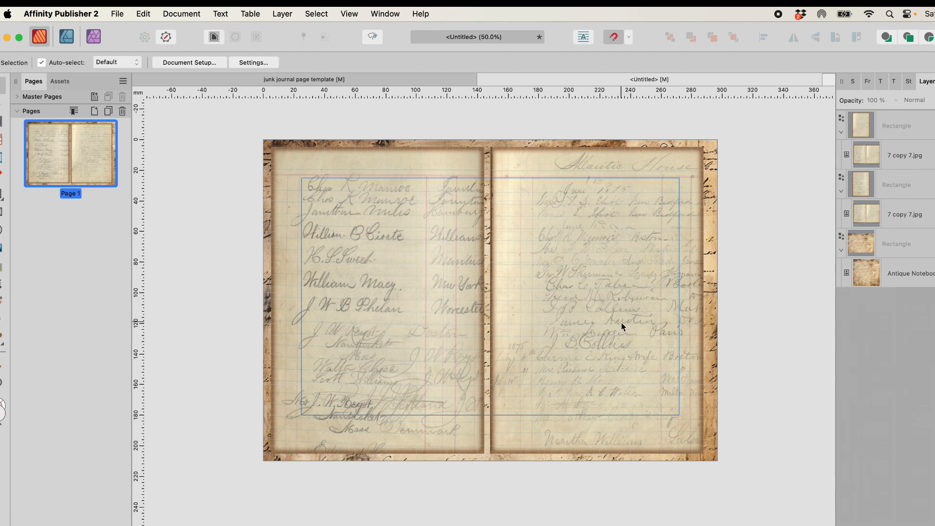
click(843, 133)
click(843, 164)
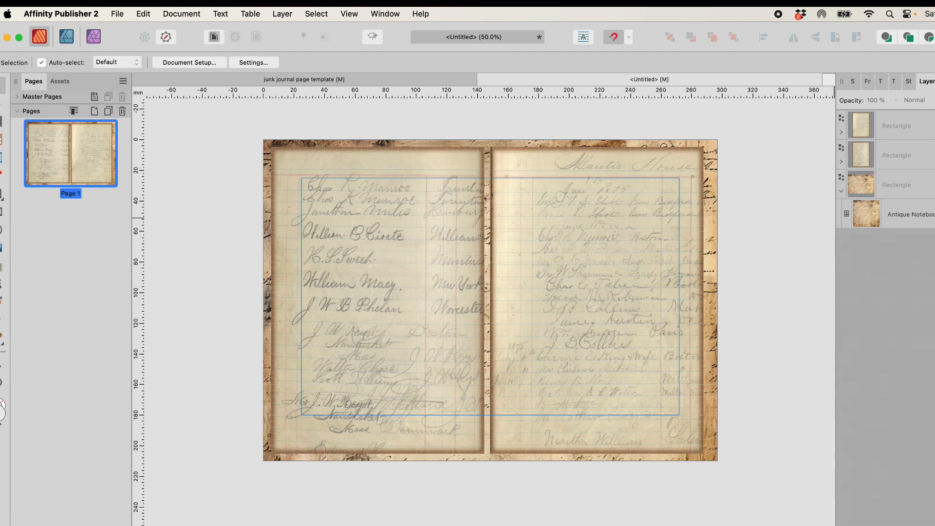
- Add an outer shadow with 22.8 px radius and 71% intensity to the left page rectangle and copy the effect to the right one
click(932, 155)
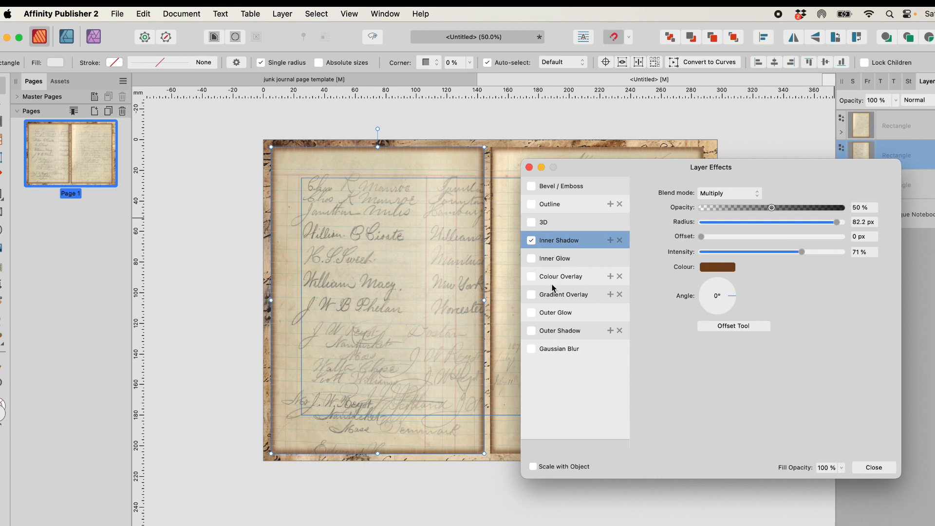
click(533, 332)
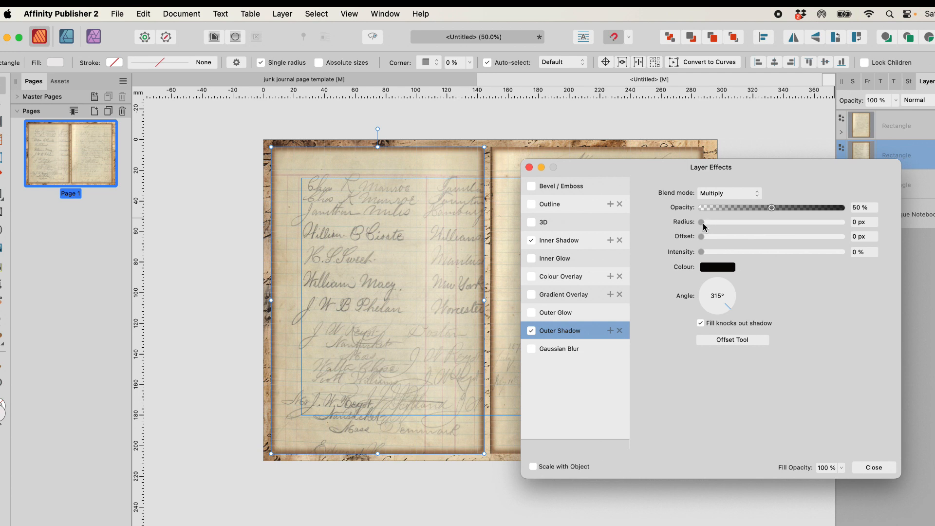
drag(702, 223, 771, 231)
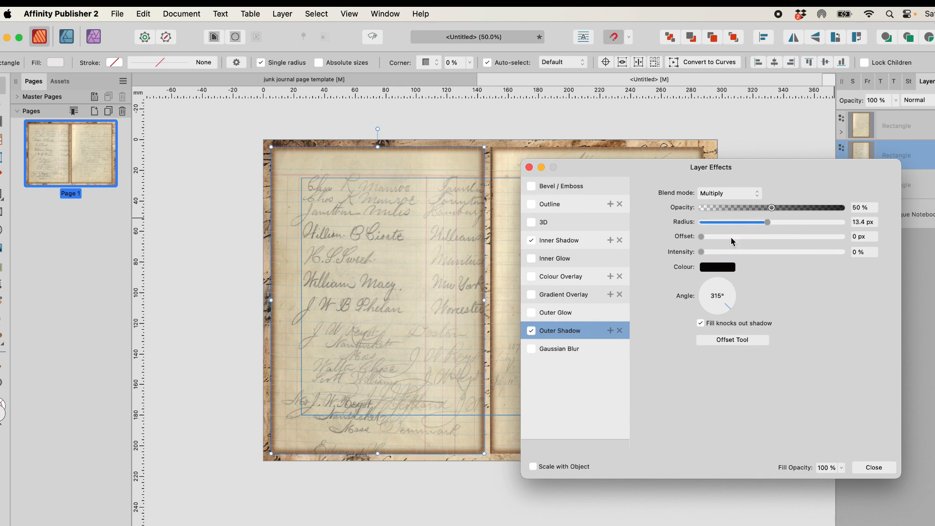
drag(702, 251, 802, 261)
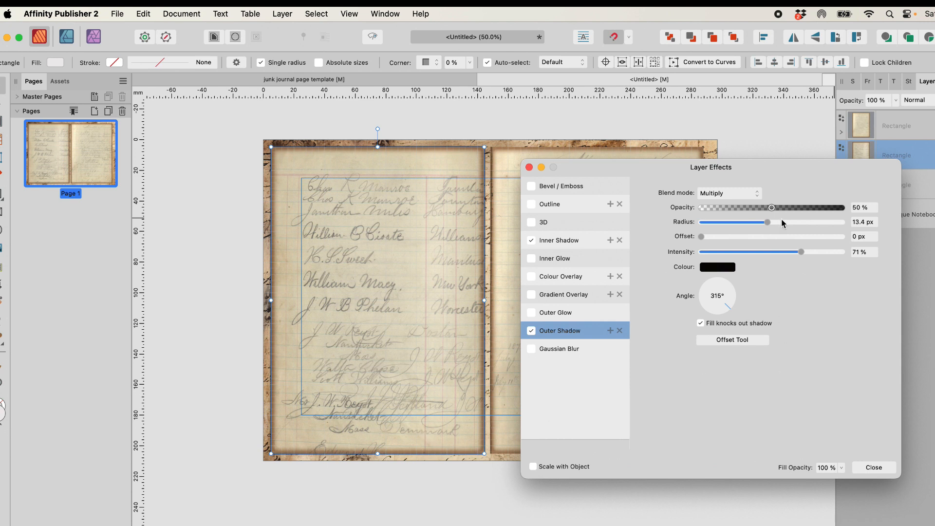
mouse_move(767, 222)
mouse_down()
mouse_move(806, 222)
mouse_move(784, 227)
mouse_up()
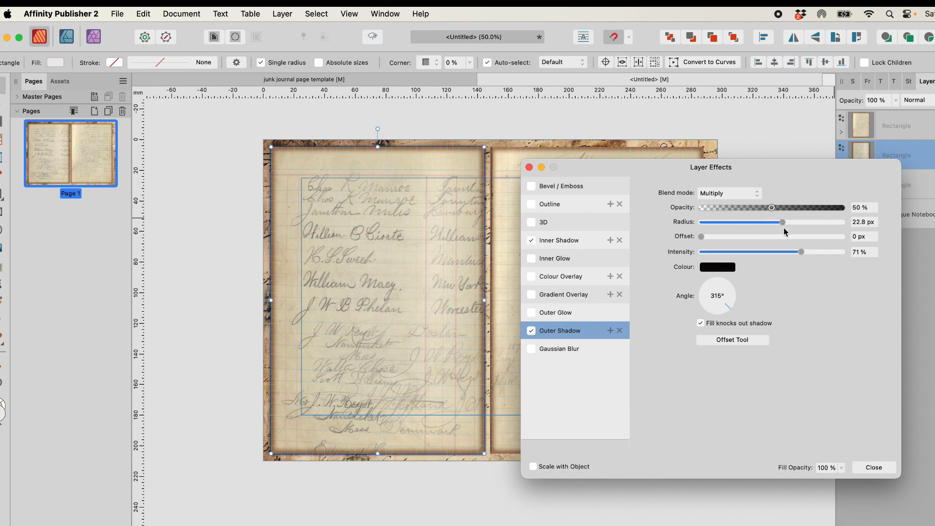
click(878, 468)
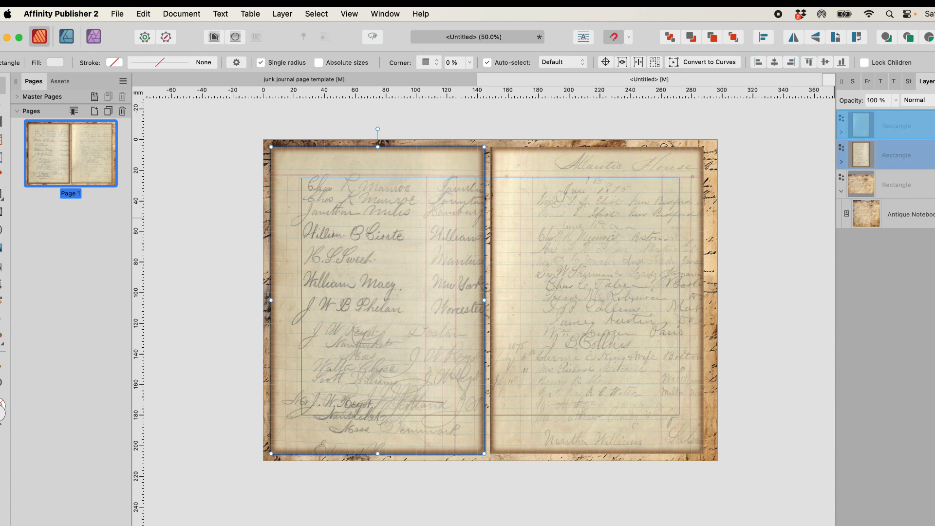
click(800, 439)
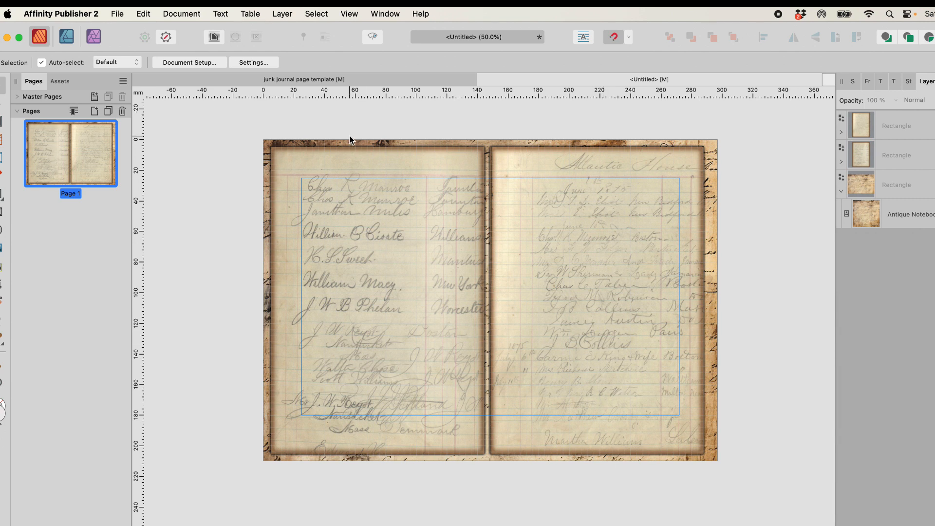
- Place hinge 1.png from the Accents folder inside 00 - Creative Fabrica onto the left page, about 34 mm long
click(122, 17)
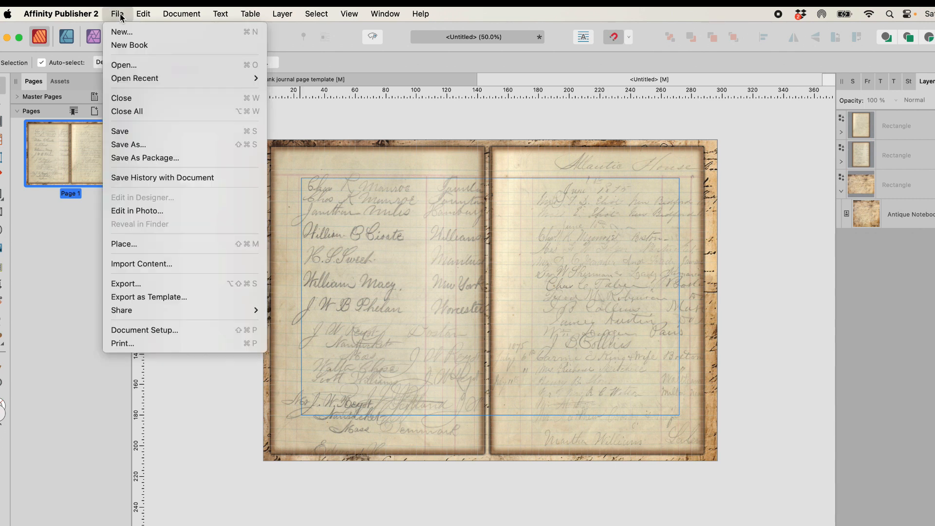
click(174, 244)
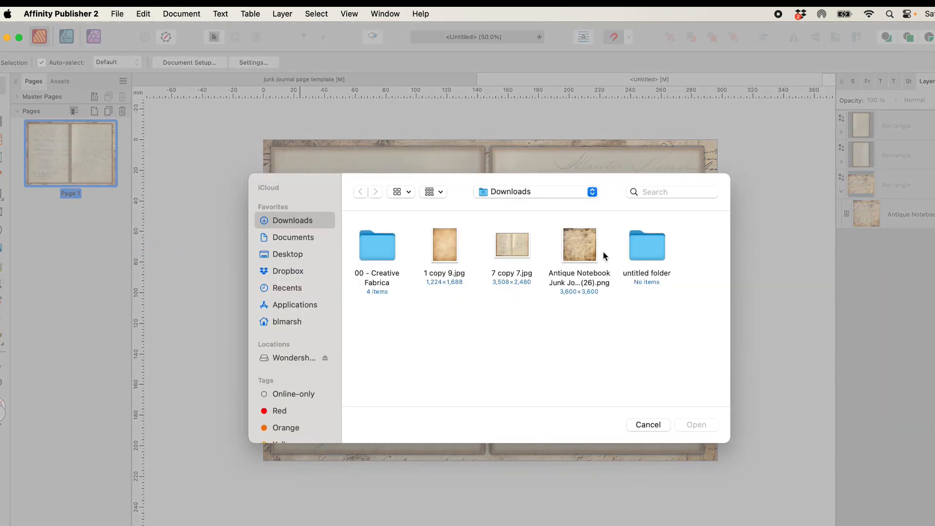
double_click(375, 242)
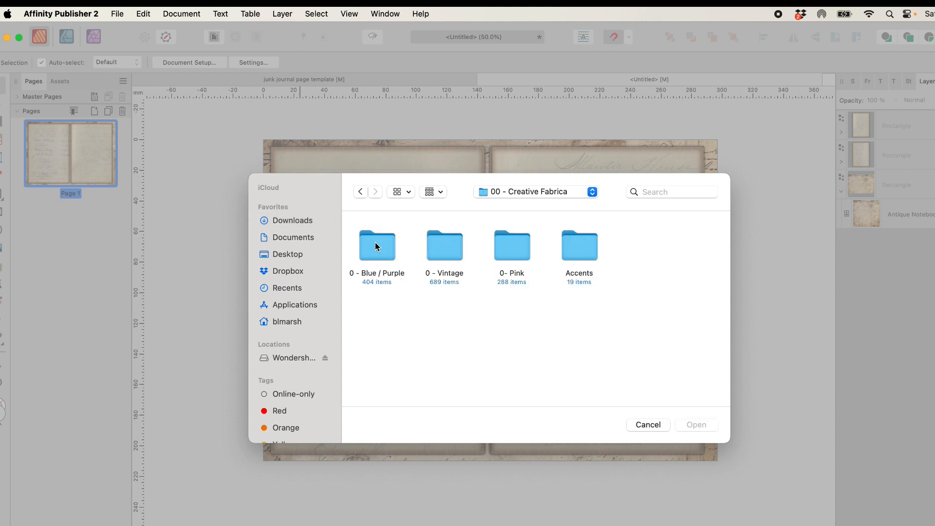
double_click(598, 261)
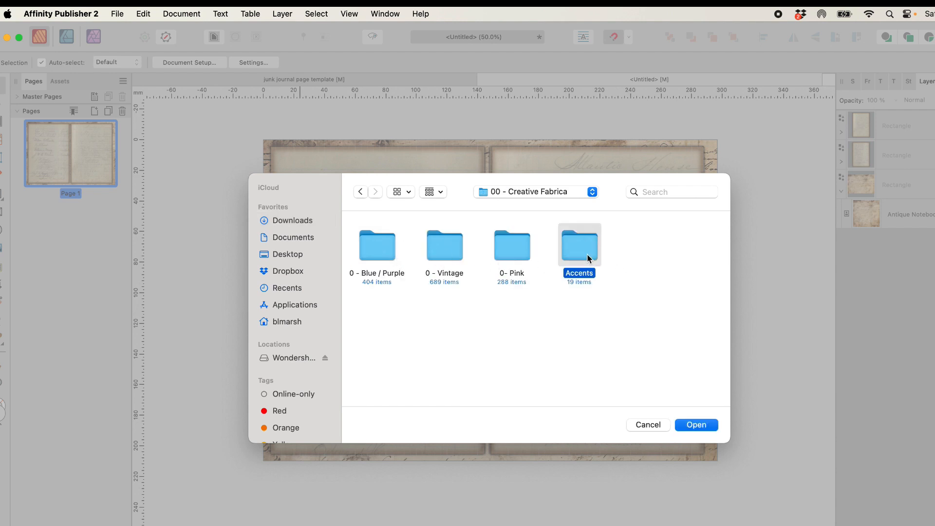
scroll(463, 347, down, 3)
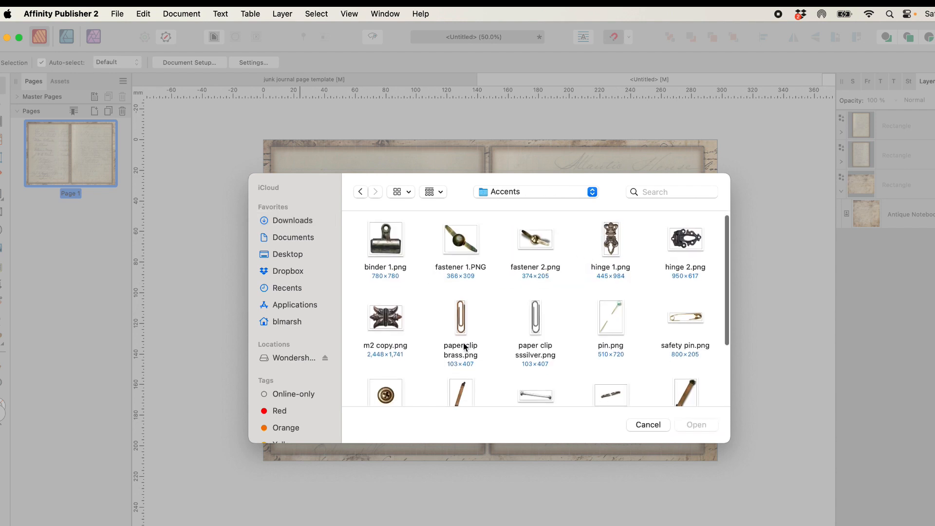
scroll(463, 347, up, 2)
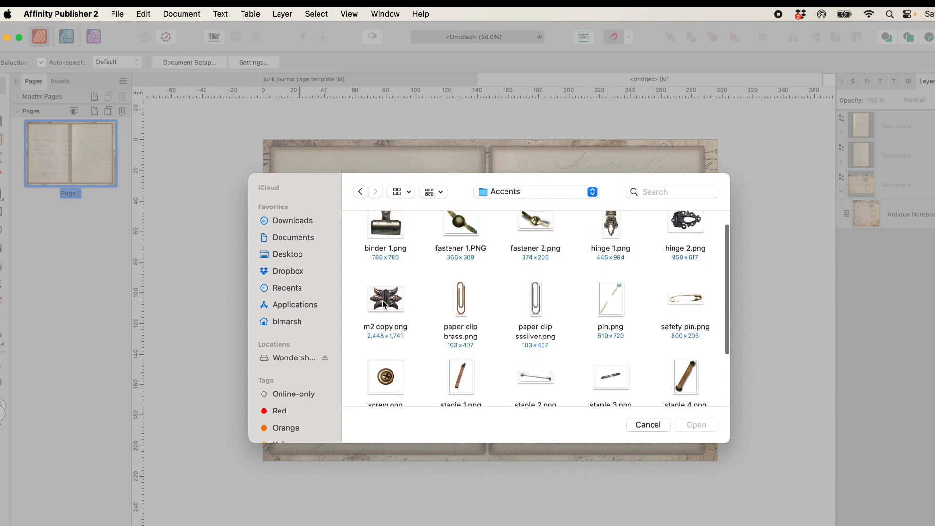
scroll(630, 298, down, 5)
scroll(629, 296, up, 5)
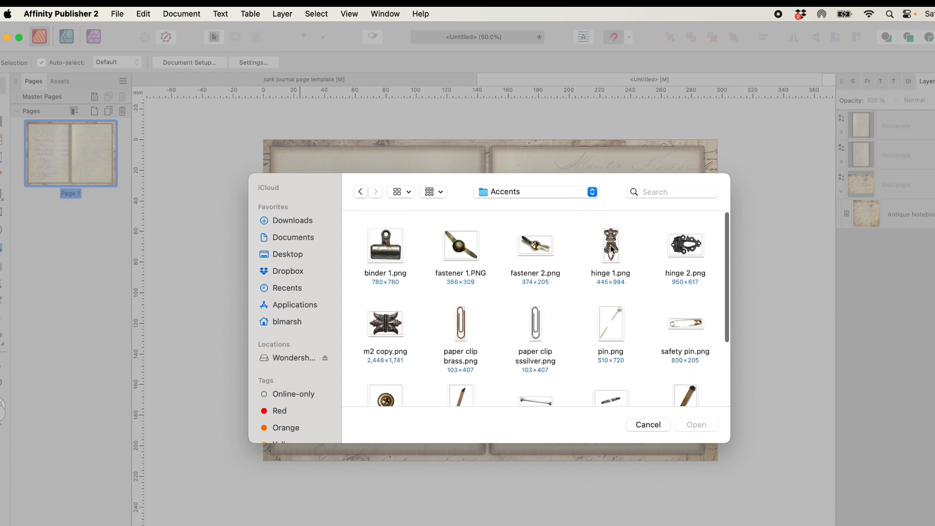
double_click(611, 248)
drag(381, 230, 407, 278)
- Rotate the hinge image to -90° so it lies horizontally and move it to the upper part of the right page
drag(391, 209, 440, 254)
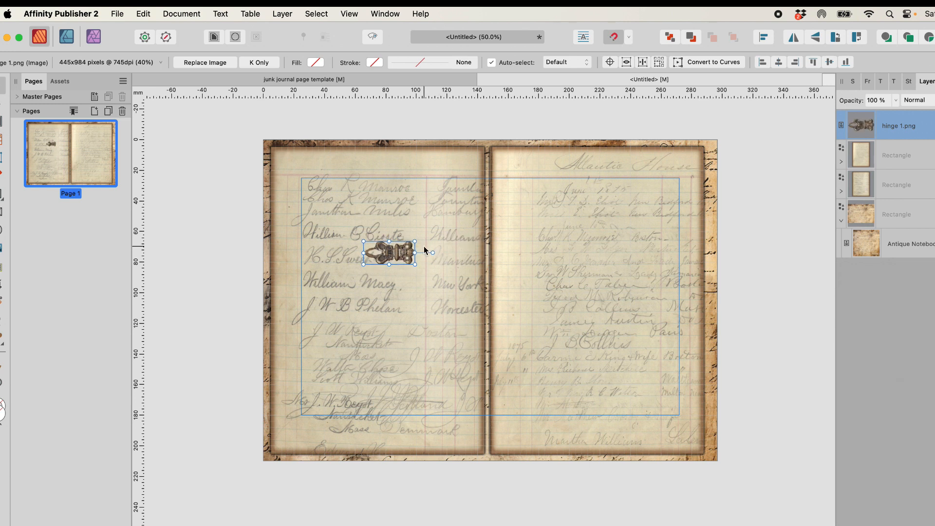
drag(383, 262, 510, 250)
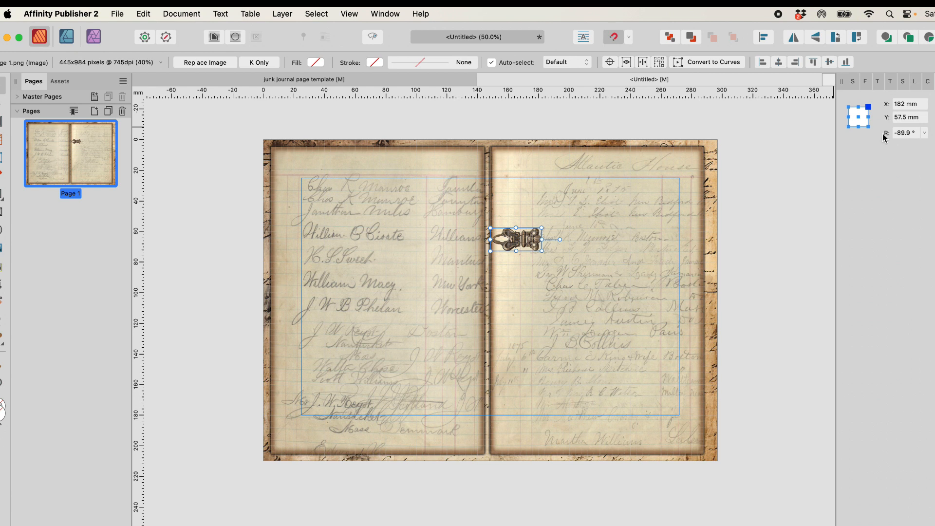
click(905, 133)
double_click(904, 133)
text(90)
drag(533, 252, 558, 200)
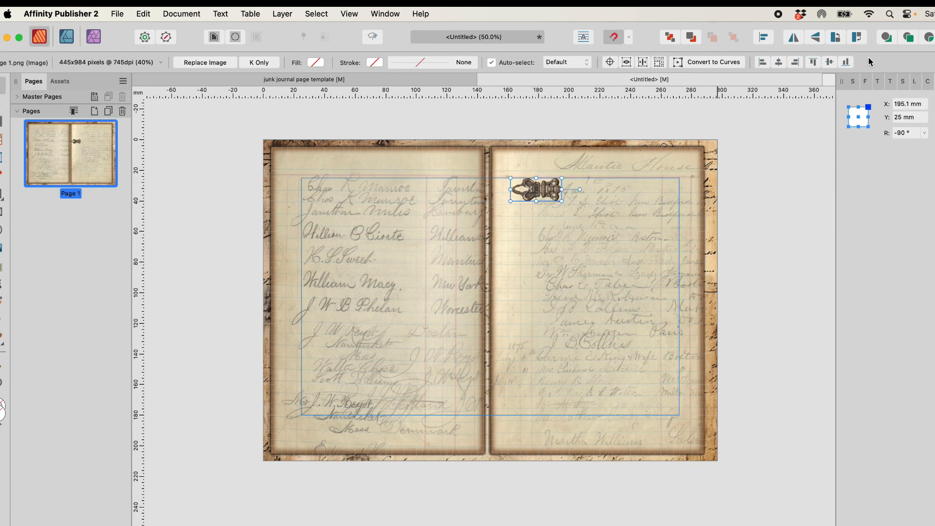
- Add an outer shadow with 5.6 px radius and 57% intensity to the hinge
click(915, 83)
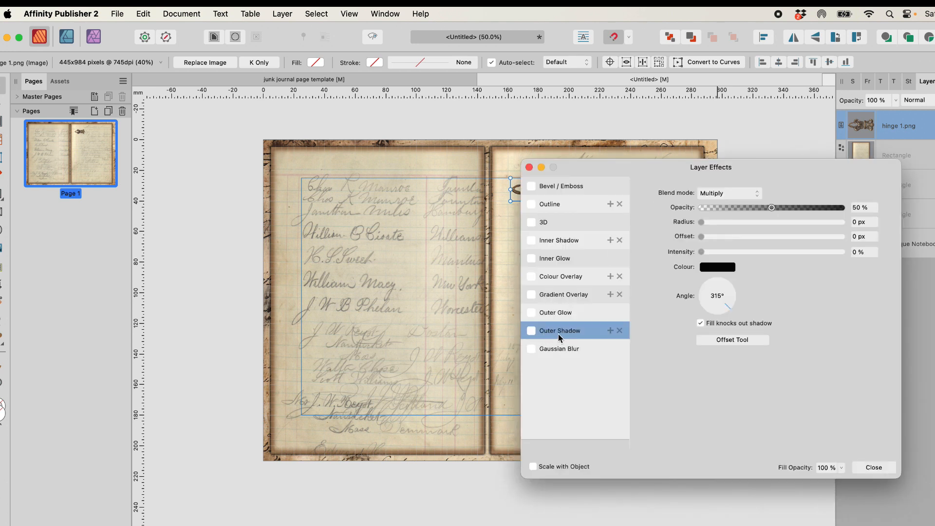
click(537, 334)
drag(646, 169, 535, 328)
drag(595, 382, 639, 382)
drag(594, 413, 675, 413)
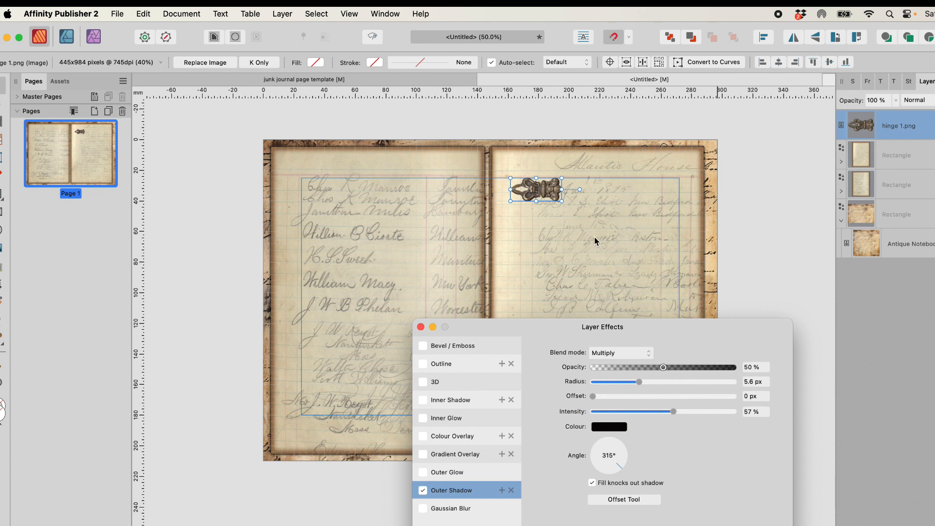
drag(548, 338, 673, 190)
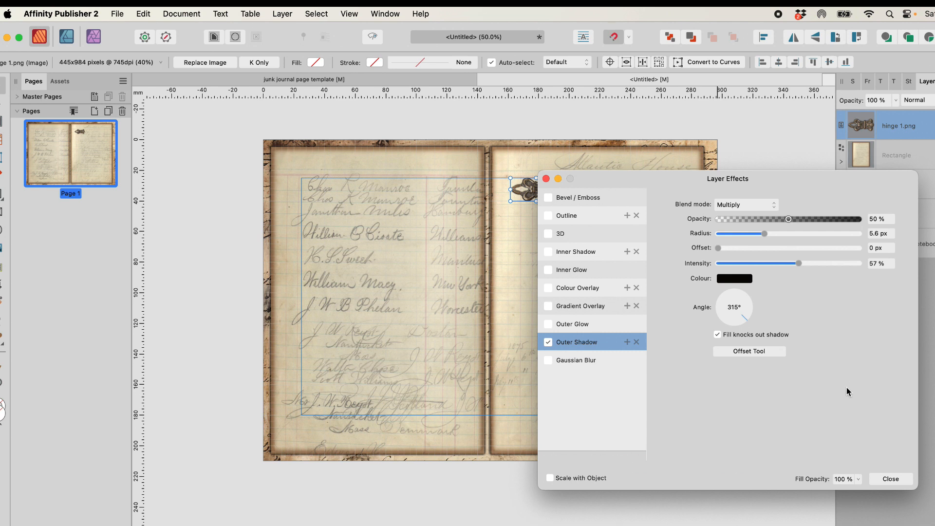
click(750, 310)
click(891, 479)
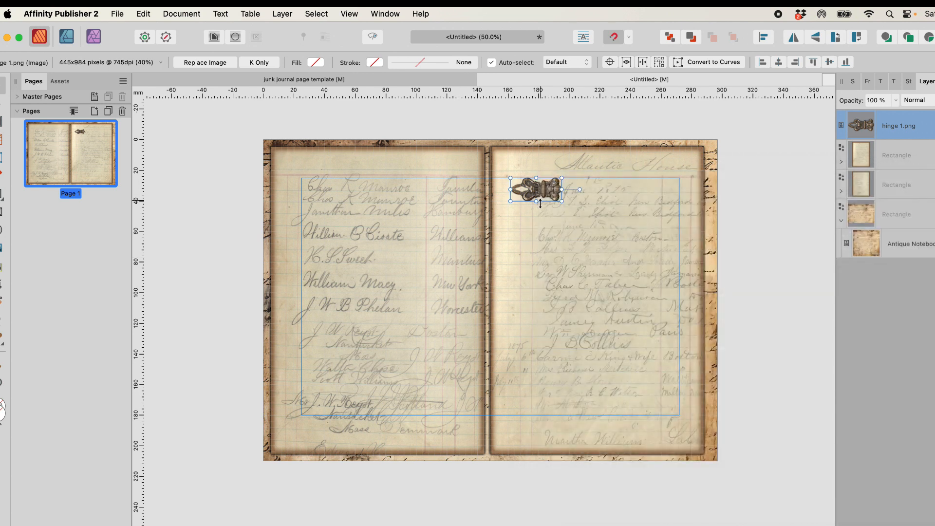
- Move the hinge across the gap between the two pages near their upper edge and scale it down to 33%
key(super+=)
key(super+=)
key(super+=)
scroll(541, 208, up, 4)
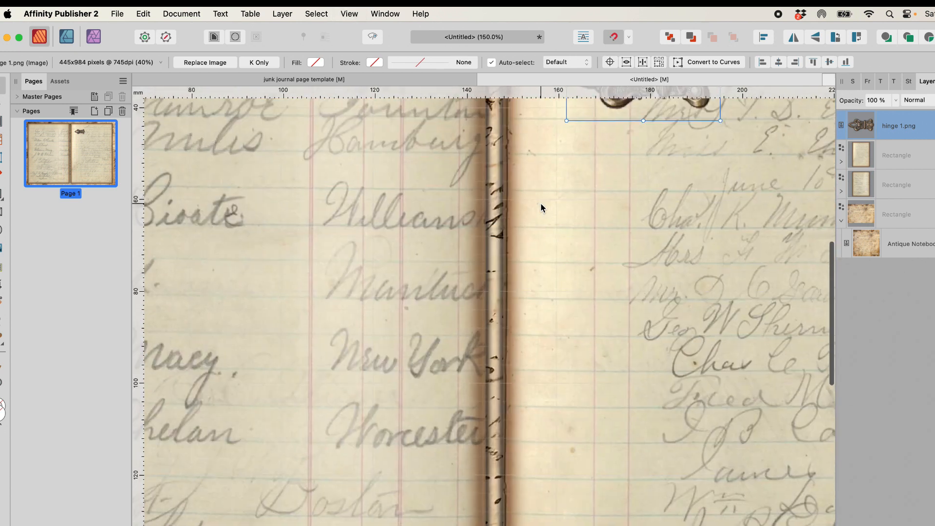
scroll(541, 204, up, 5)
drag(688, 214, 536, 156)
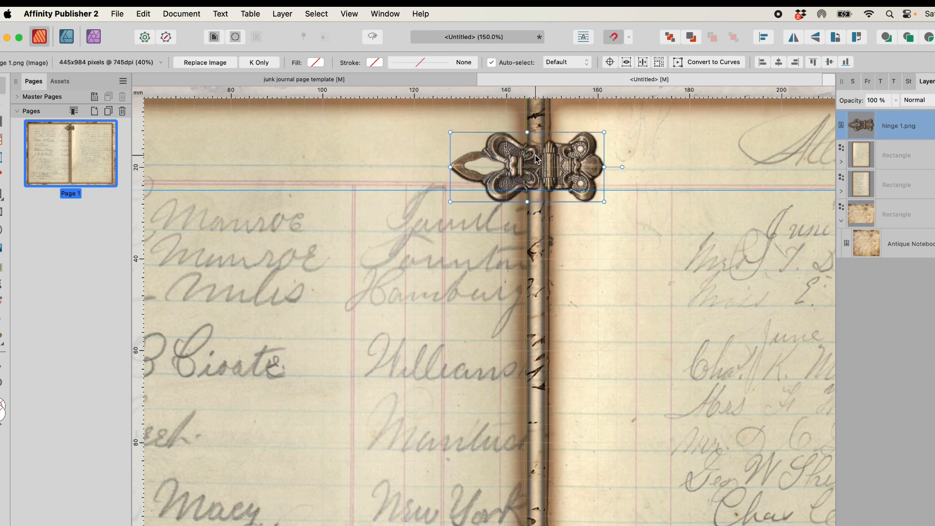
key(super+minus)
key(super+minus)
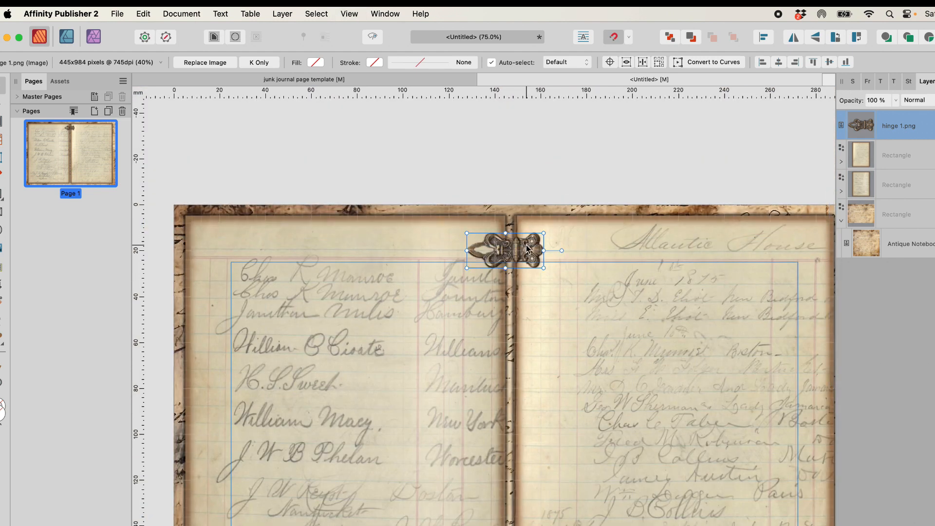
drag(529, 249, 525, 238)
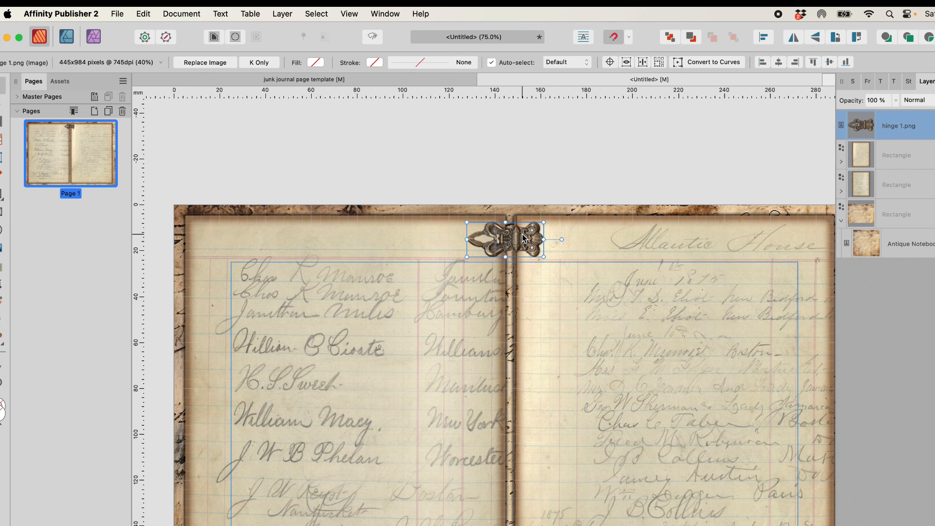
scroll(522, 234, down, 3)
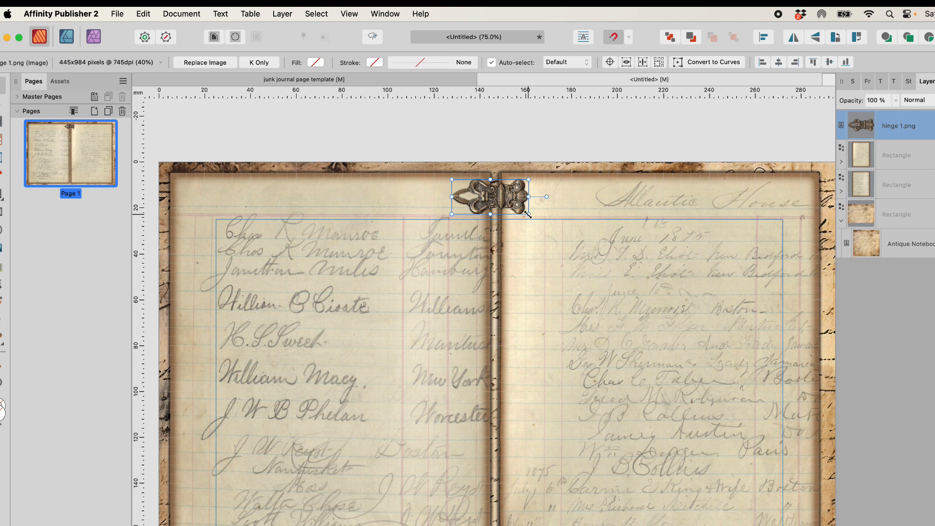
mouse_move(528, 213)
mouse_down()
mouse_move(513, 208)
mouse_move(516, 193)
mouse_move(493, 210)
mouse_up()
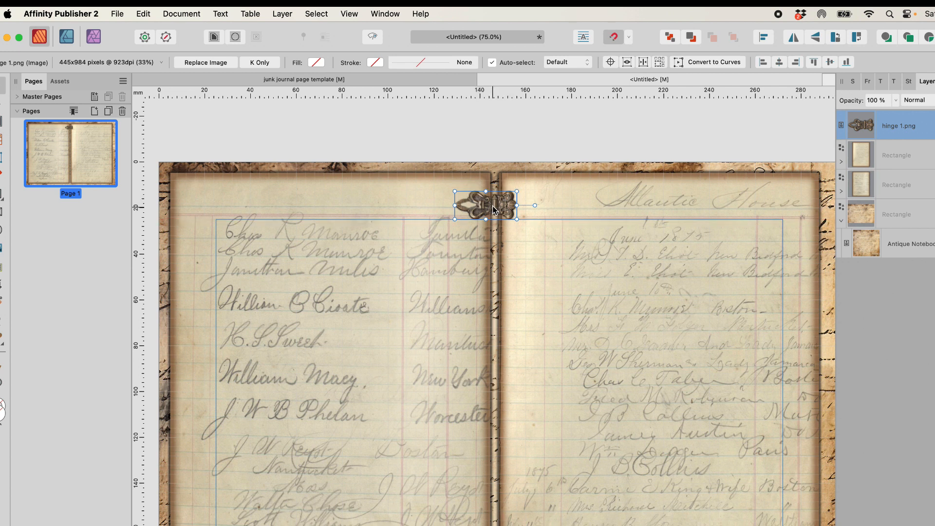
- Duplicate the hinge five times down the gap between the pages, with the last copy near the lower page edge
key(super+minus)
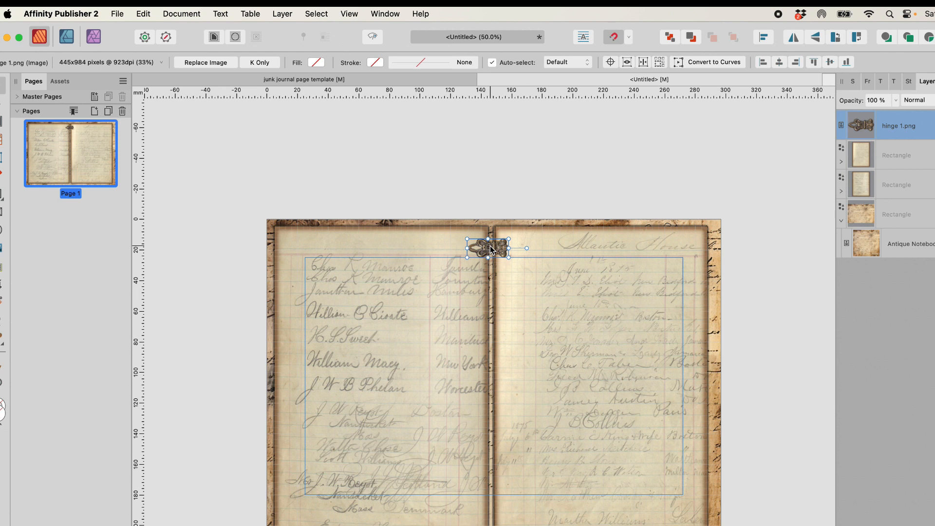
drag(493, 251, 489, 519)
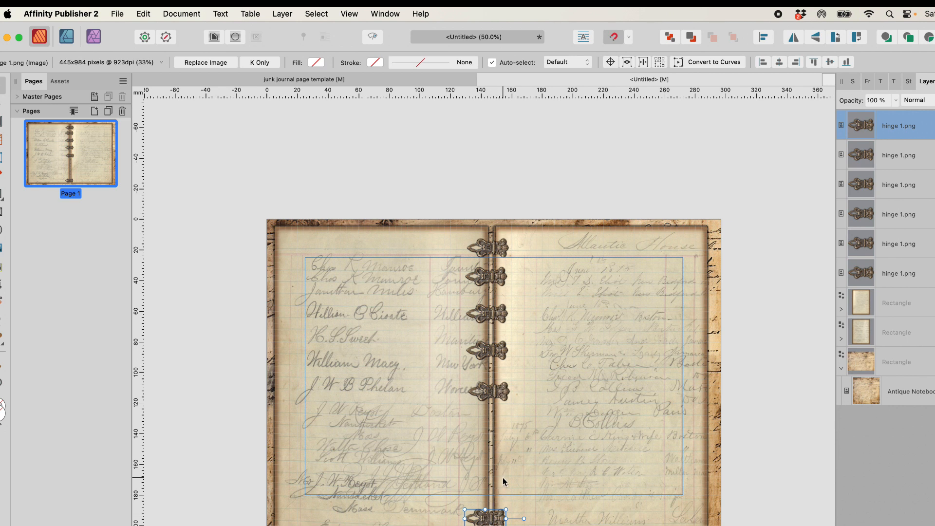
- Select all six hinges, align their centres horizontally and space them evenly in the vertical direction
shift+click(505, 395)
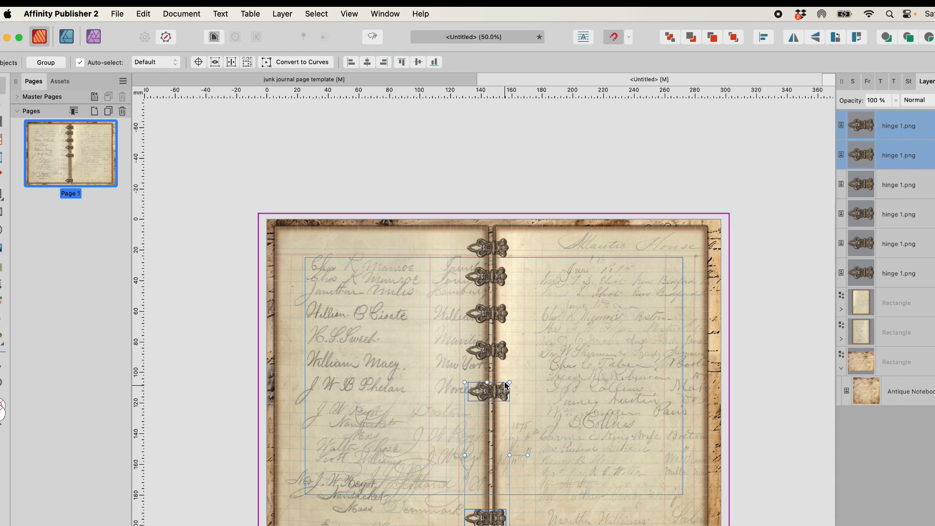
shift+click(505, 352)
shift+click(503, 315)
shift+click(502, 277)
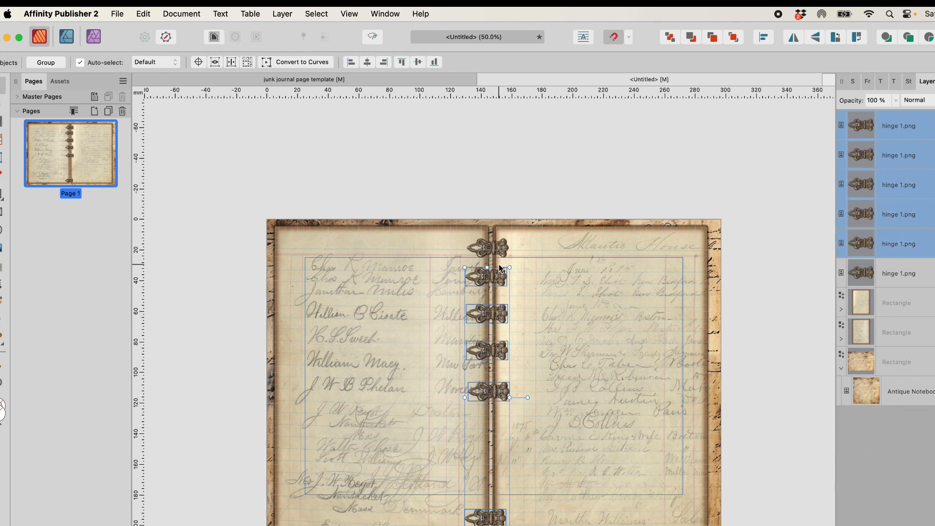
shift+click(502, 251)
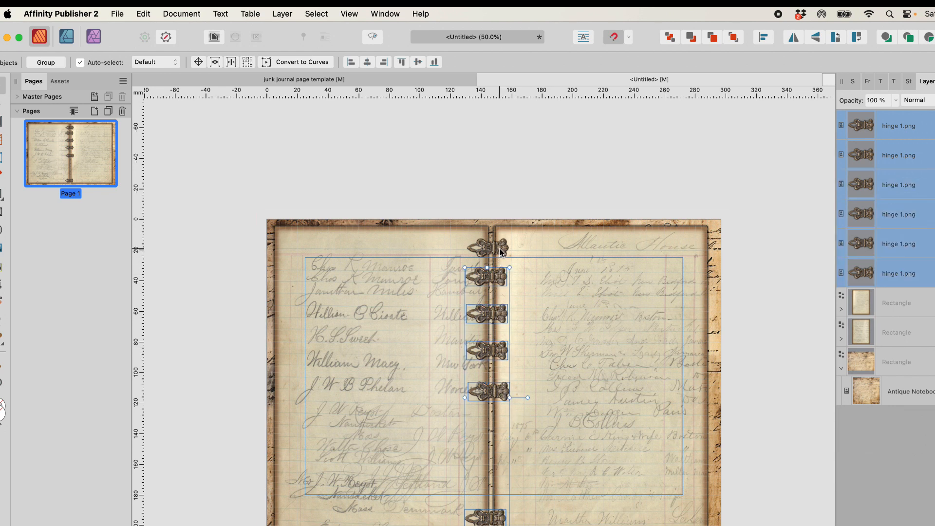
click(368, 64)
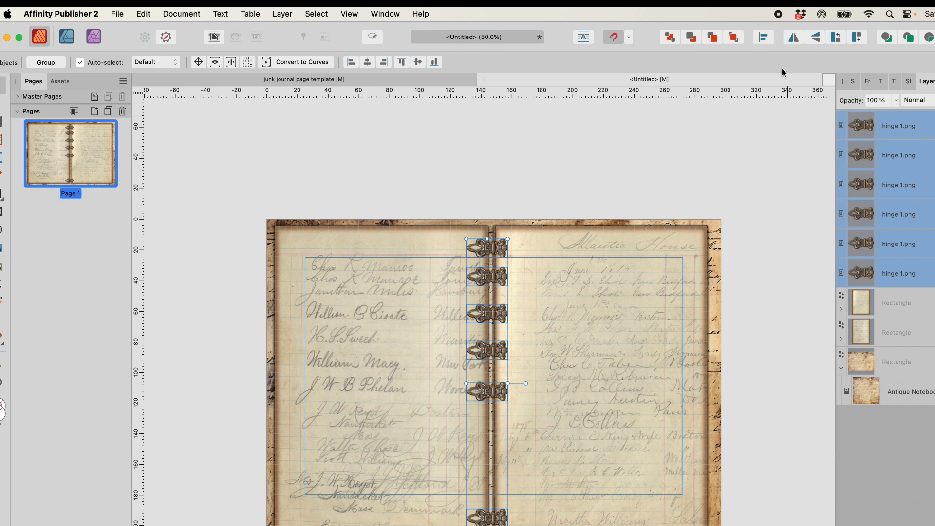
click(764, 38)
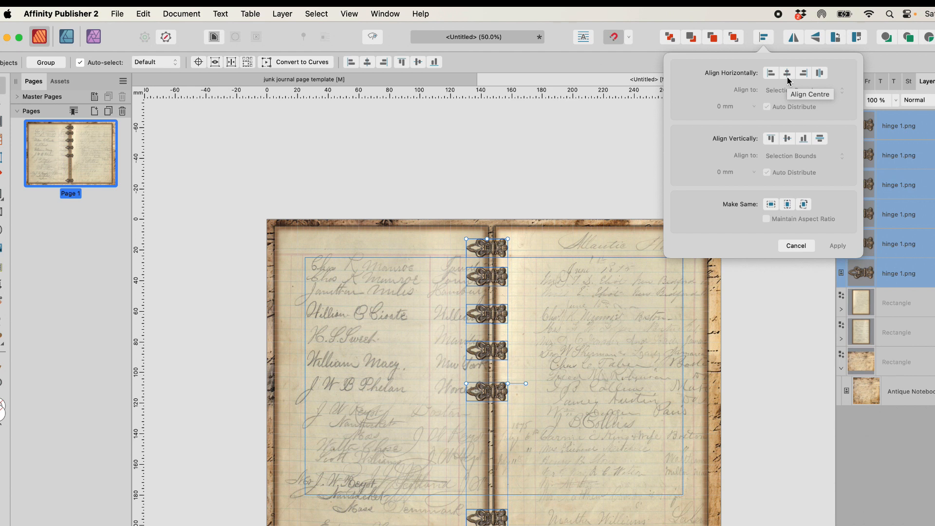
click(820, 140)
click(836, 245)
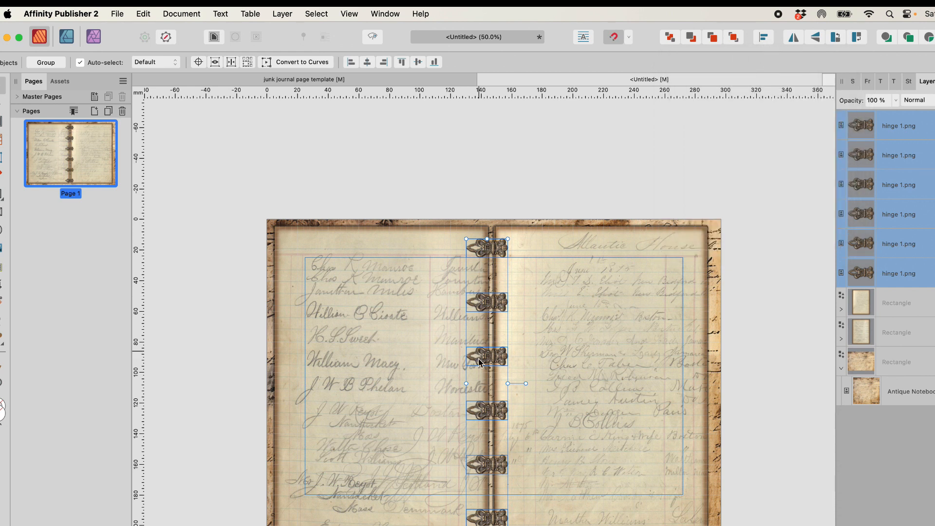
- Group the six hinge images along the spine
click(502, 251)
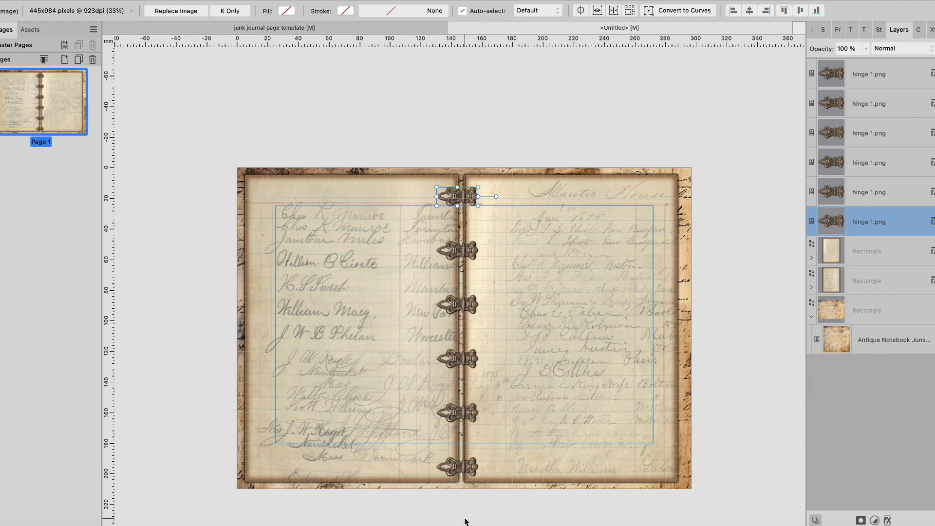
shift+click(472, 251)
shift+click(468, 308)
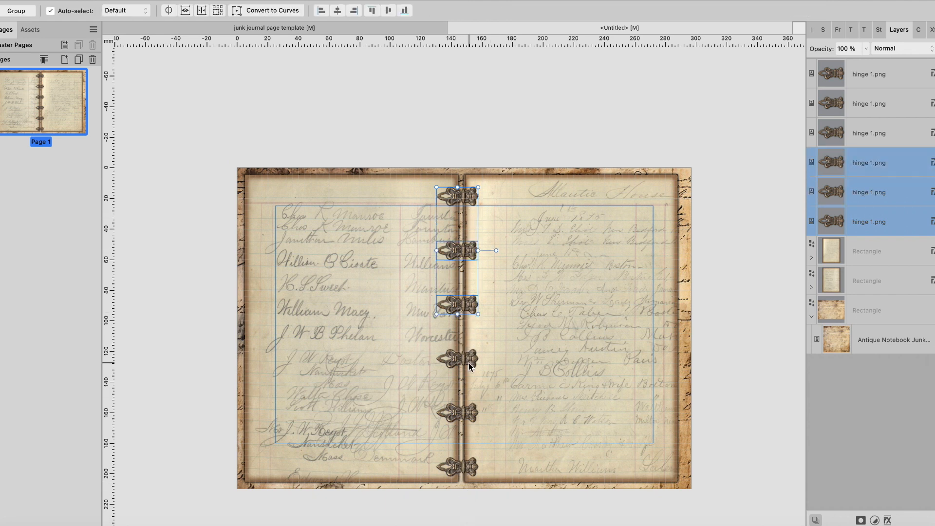
shift+click(471, 362)
shift+click(472, 420)
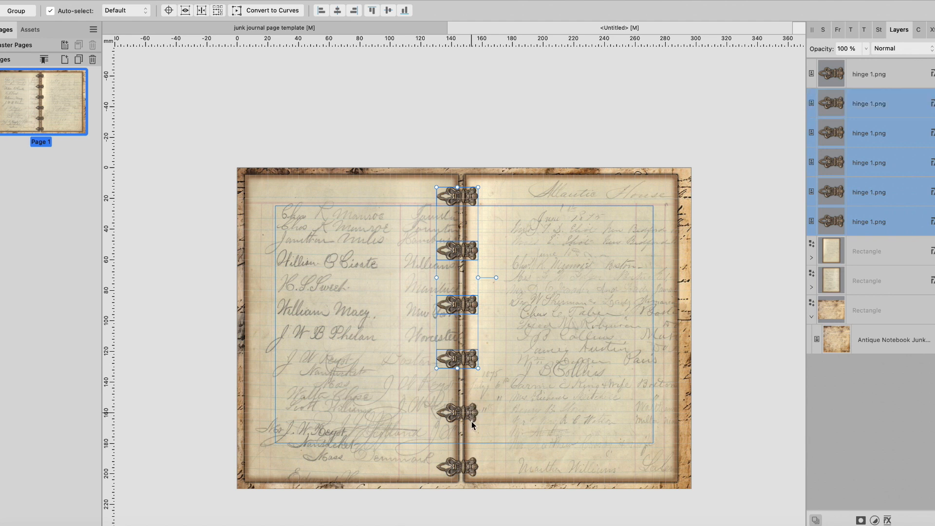
shift+click(470, 465)
key(super+g)
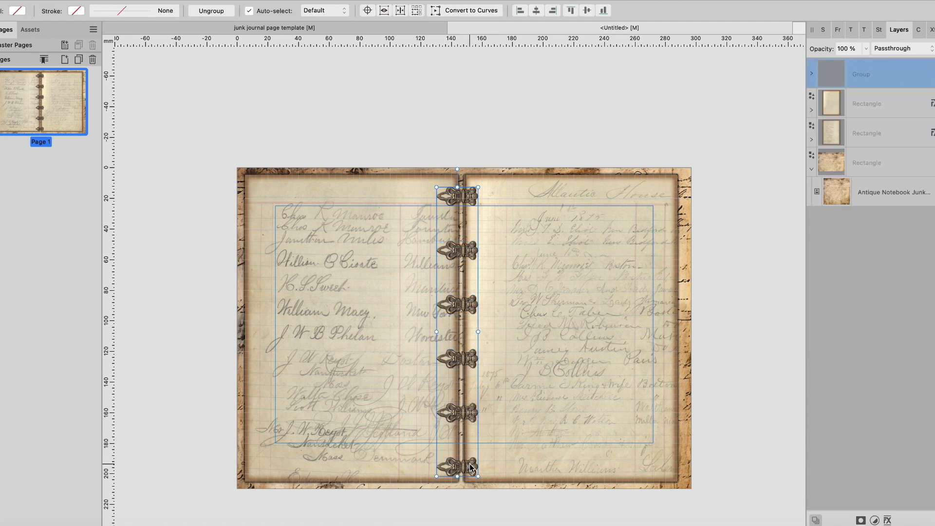
- Start exporting the whole document with the hinges as a 3508 × 2481 px JPEG at best quality
scroll(469, 463, down, 3)
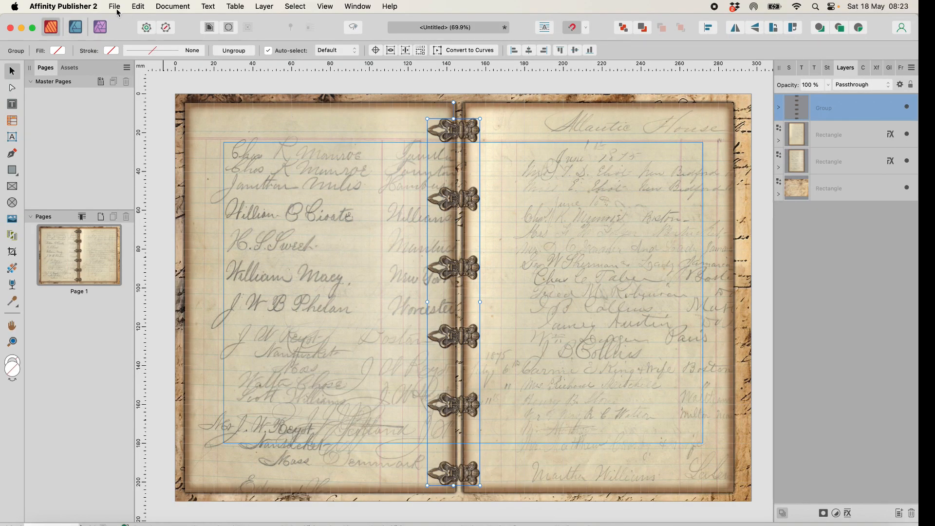
click(116, 8)
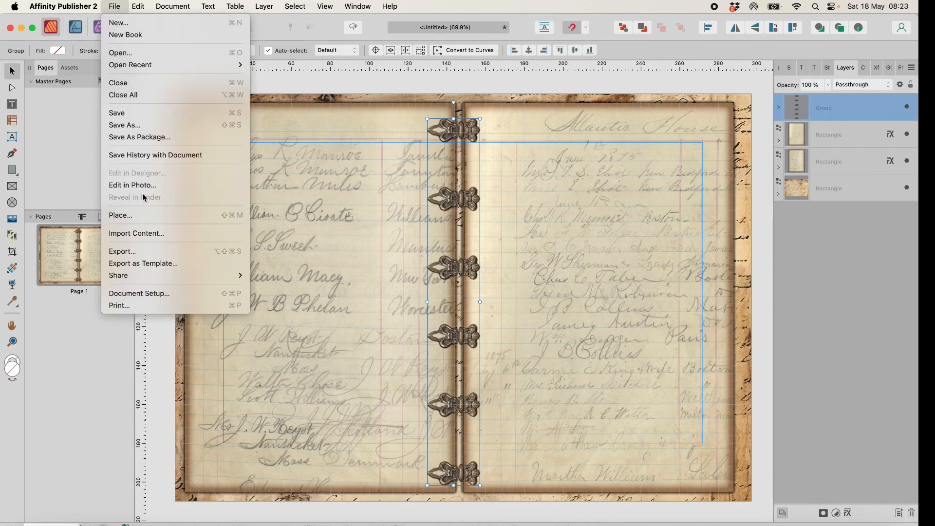
click(147, 252)
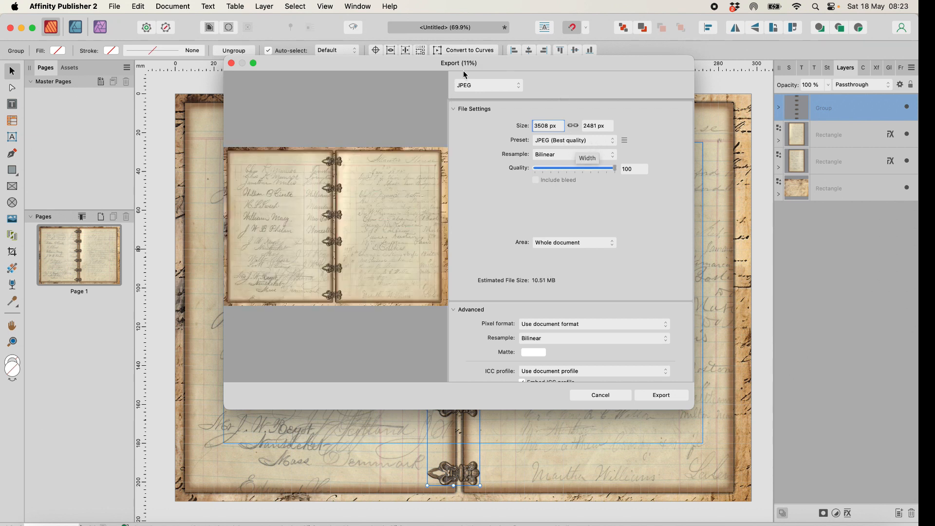
click(665, 395)
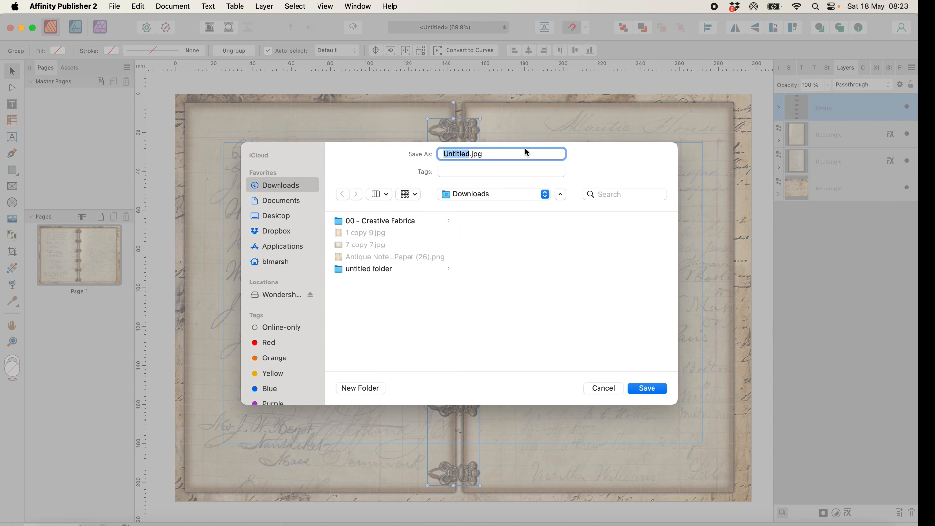
- Name the exported JPEG "Practice Page" and save it in the Downloads folder
text(Tes)
key(BackSpace)
key(BackSpace)
key(BackSpace)
text(Practice)
key(BackSpace)
text(e Page)
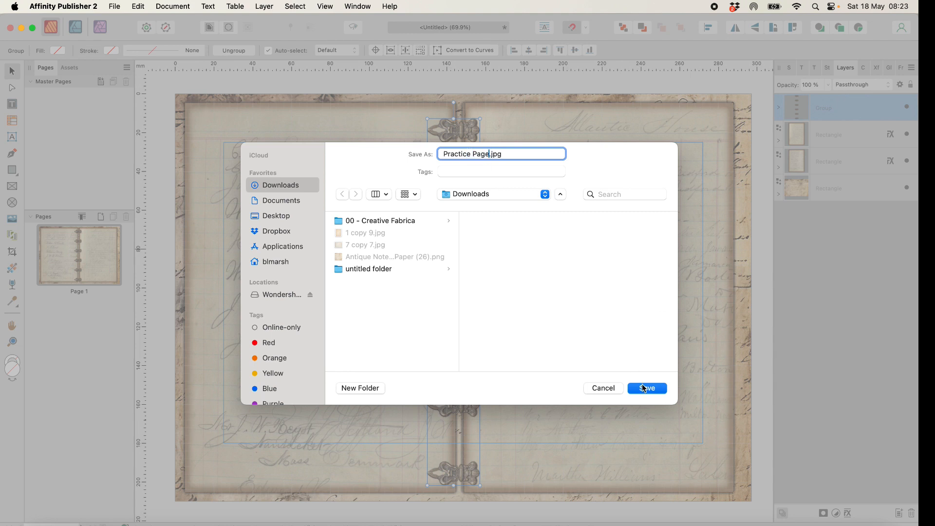
click(644, 388)
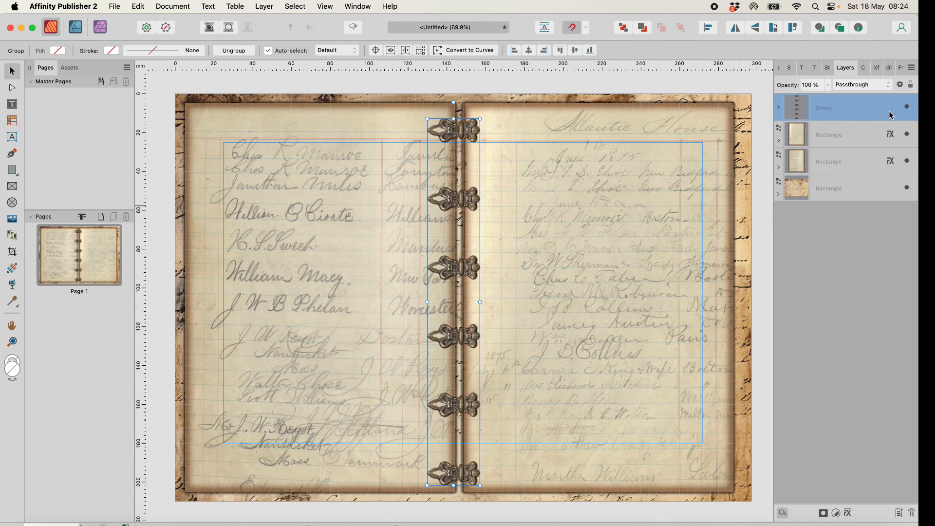
- Hide the hinge group and start a second best-quality JPEG export of the pages without hinges
click(907, 107)
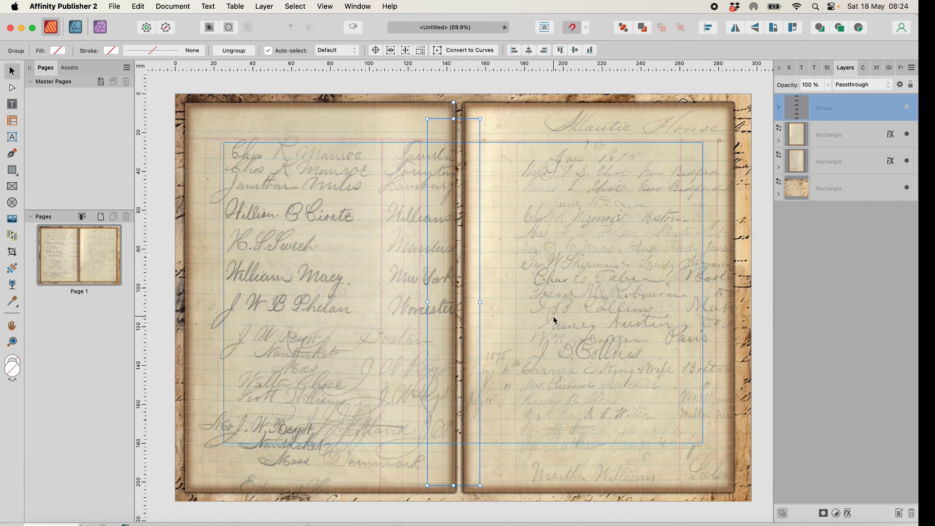
click(114, 6)
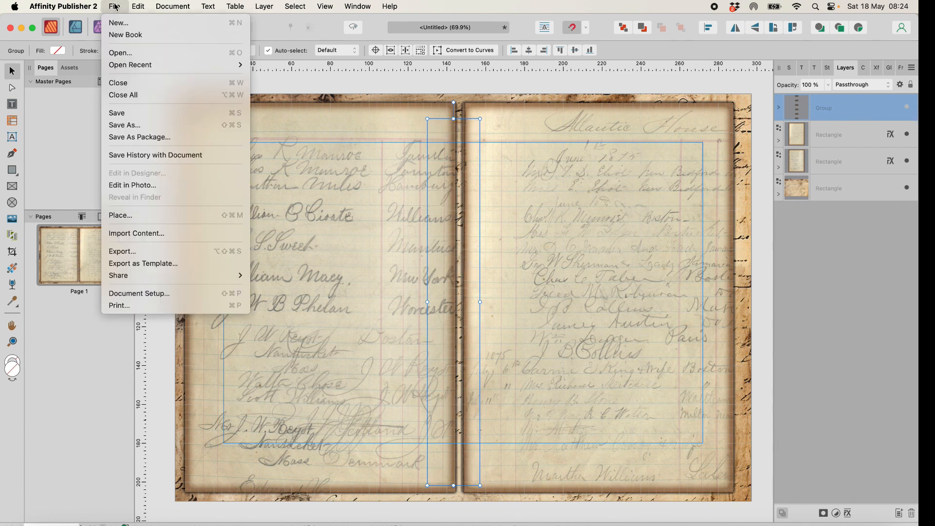
click(128, 252)
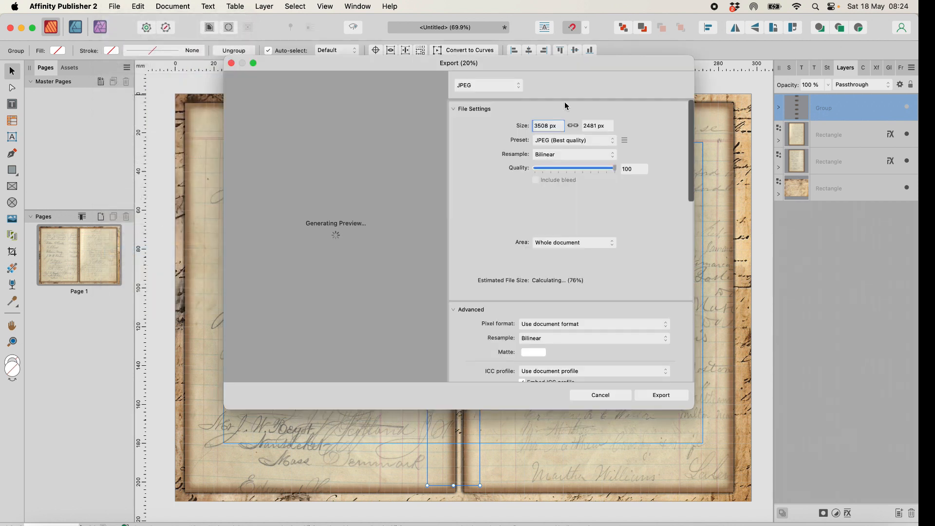
click(662, 395)
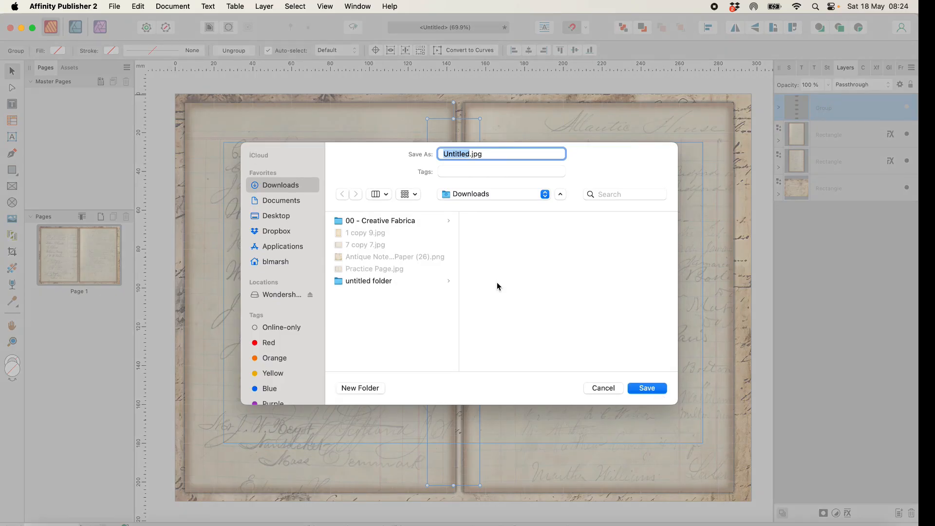
- Base the file name on the existing Practice Page.jpg, extend it to "Practice Page Plain" and save it in Downloads
click(358, 268)
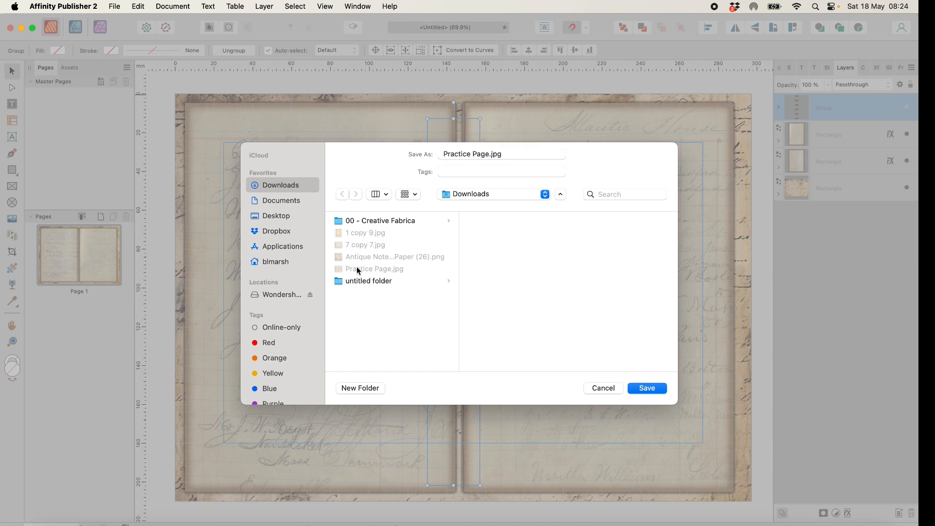
click(490, 154)
text(p)
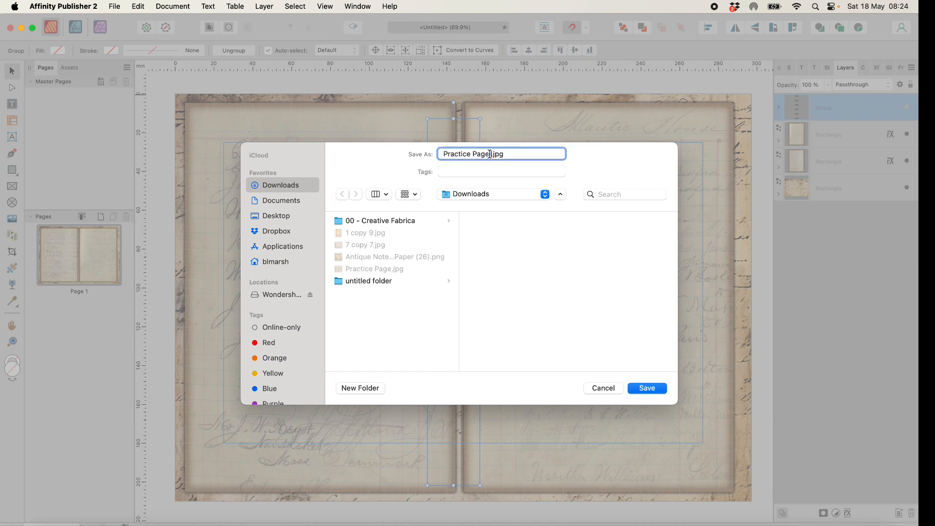
text(lain)
click(494, 154)
key(BackSpace)
text(P)
click(648, 390)
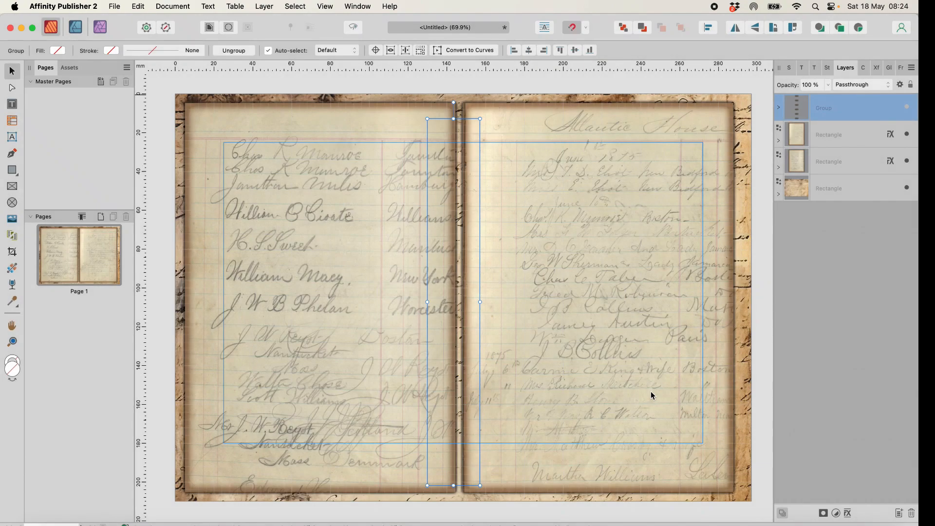